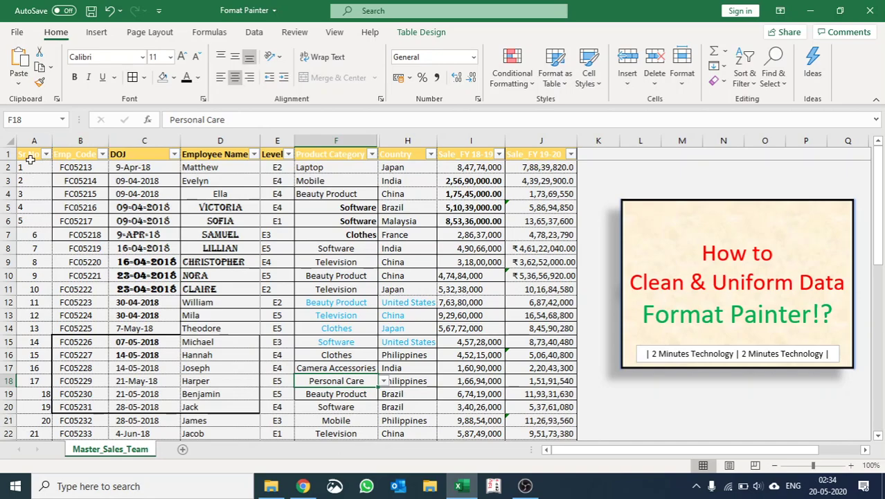
Select parts of the table and scroll through the sheet to review the data
drag(34, 140, 80, 141)
drag(250, 194, 545, 296)
click(363, 353)
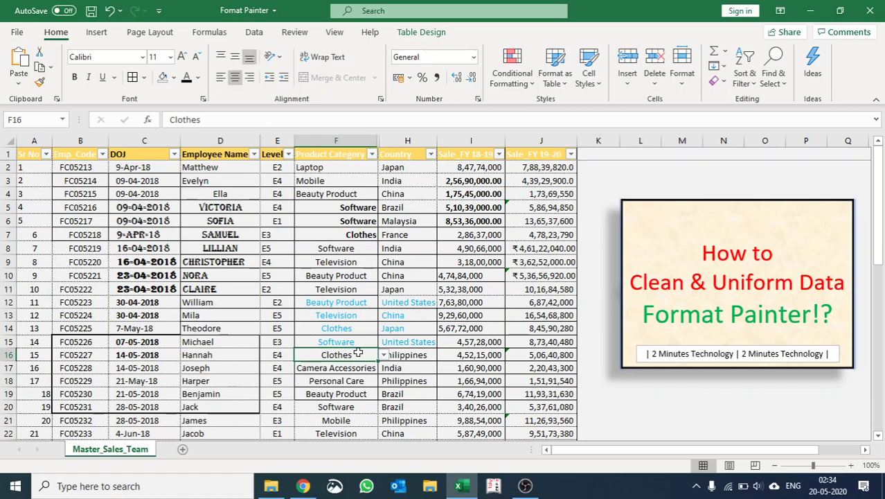
scroll(191, 341, down, 5)
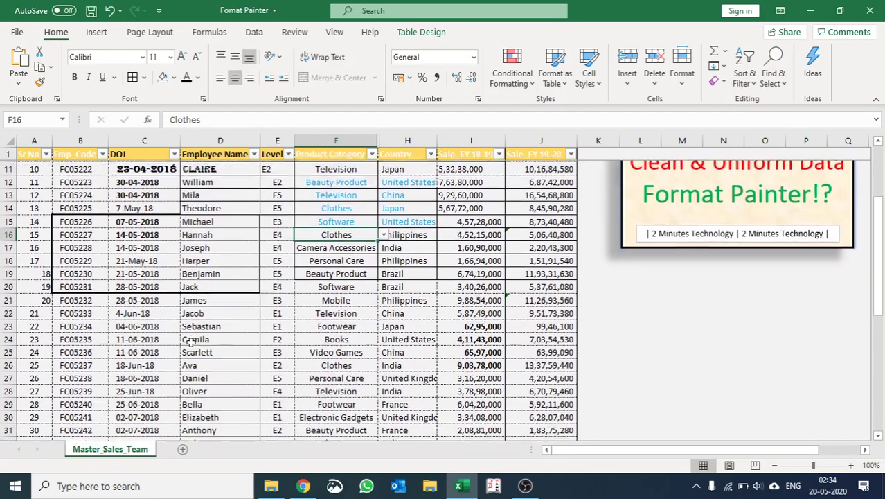
scroll(191, 342, down, 2)
scroll(191, 341, up, 7)
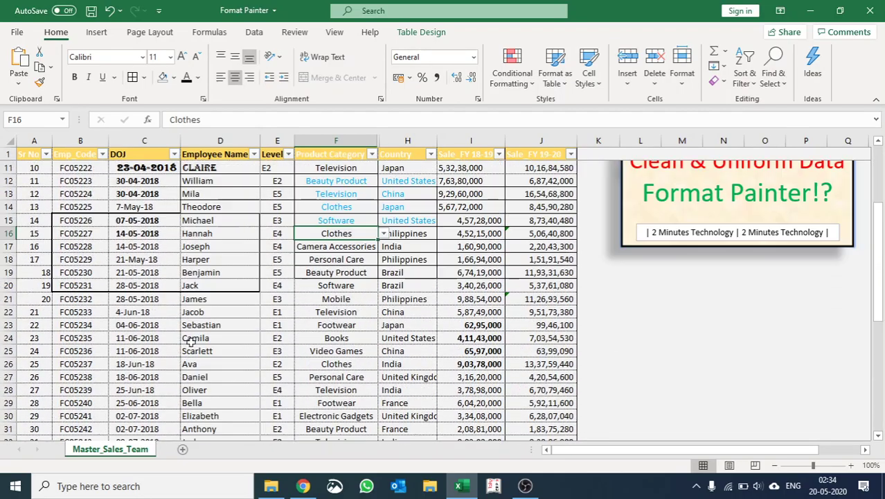
scroll(293, 339, down, 9)
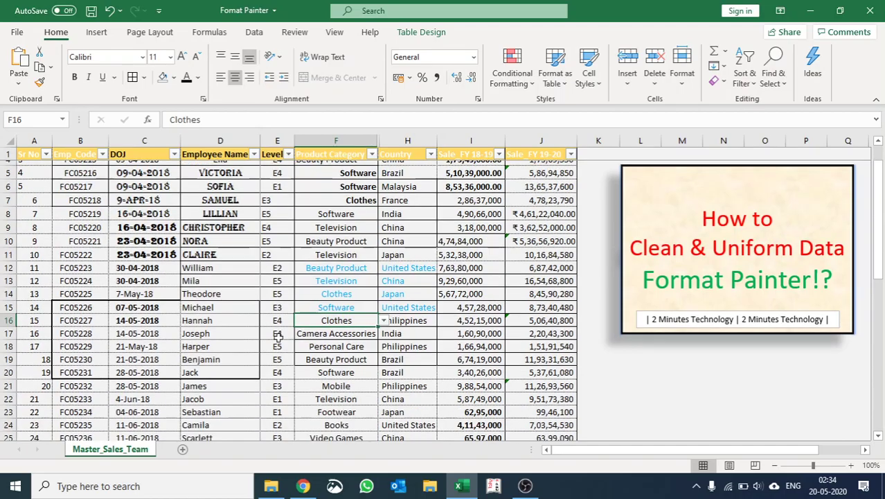
scroll(293, 340, up, 9)
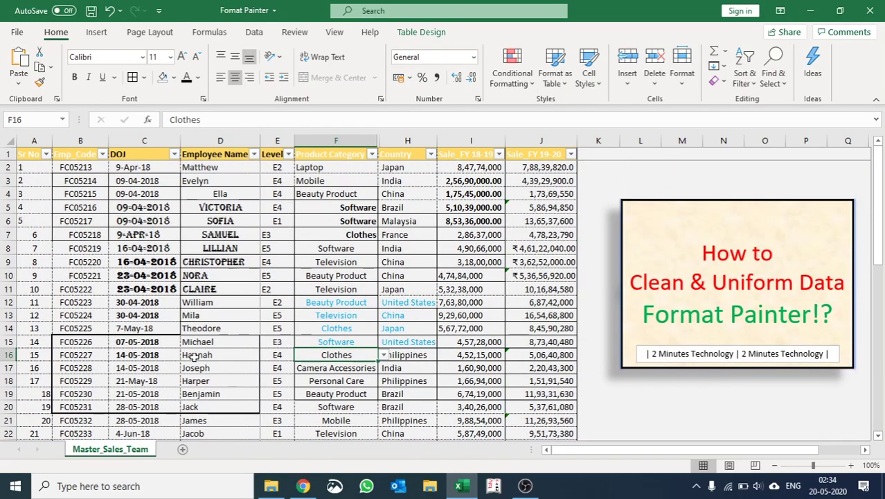
scroll(278, 323, down, 3)
scroll(278, 324, down, 4)
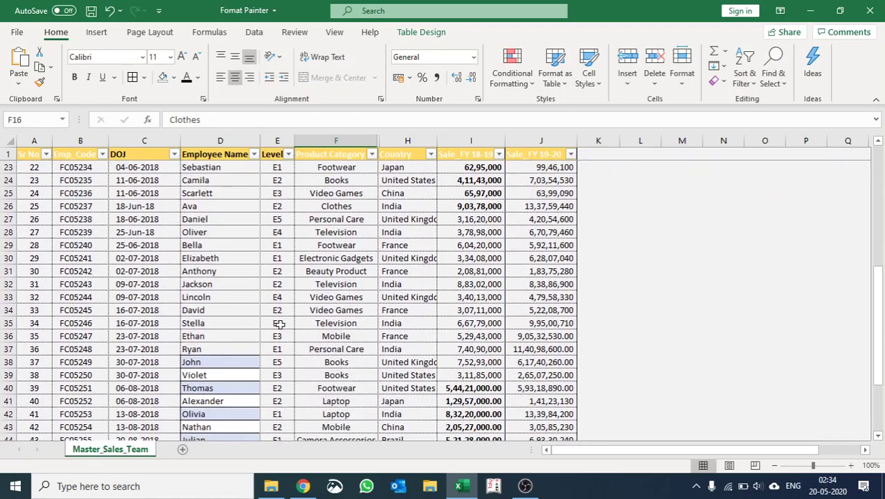
scroll(278, 323, up, 7)
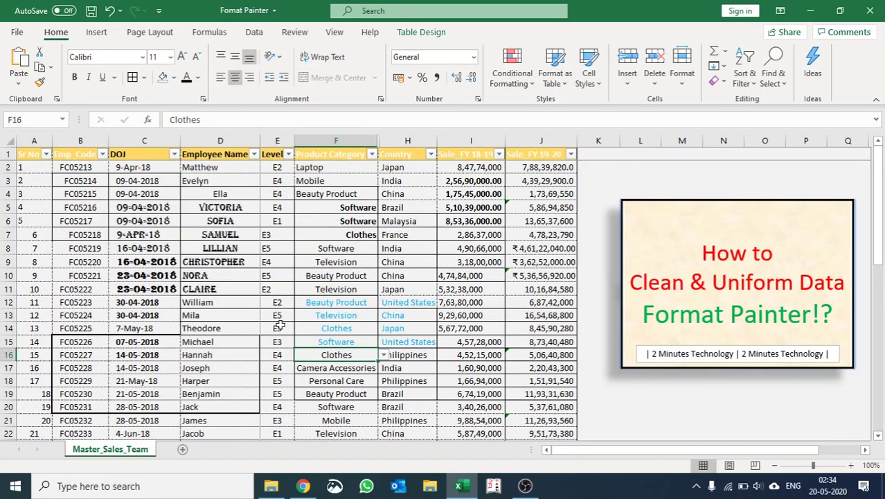
Centre the Sr No values in A2:A6
click(42, 168)
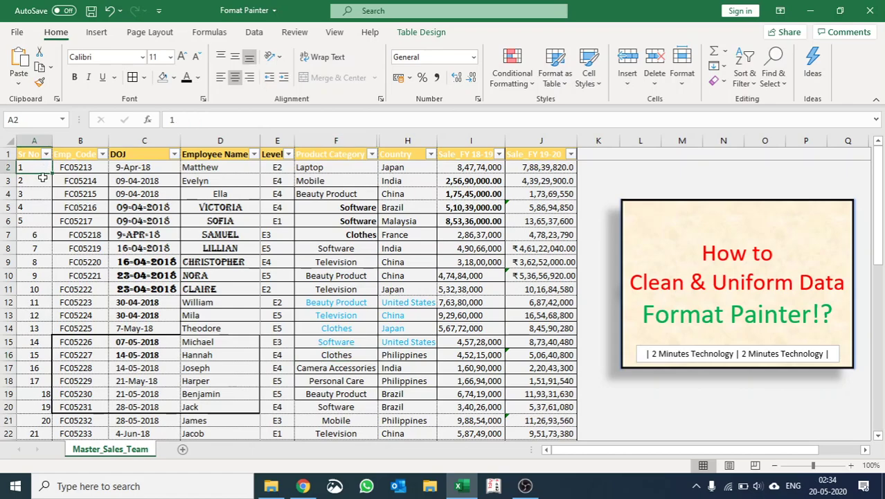
drag(43, 181, 46, 219)
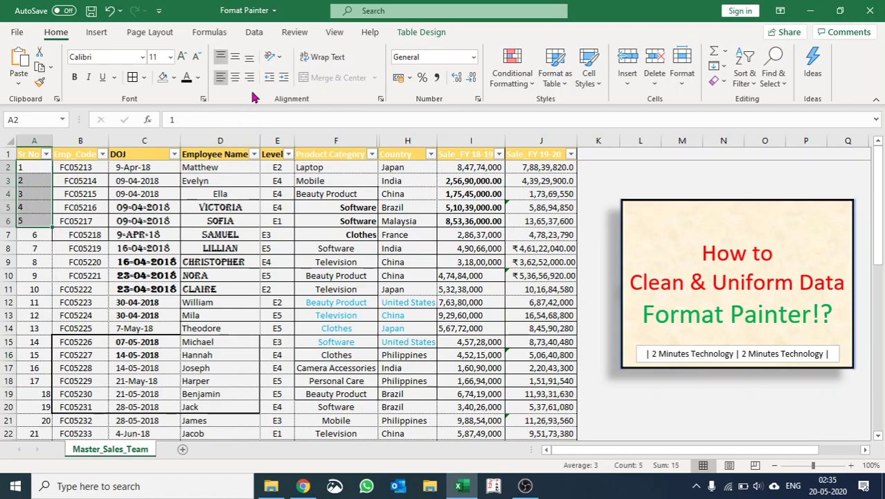
click(235, 78)
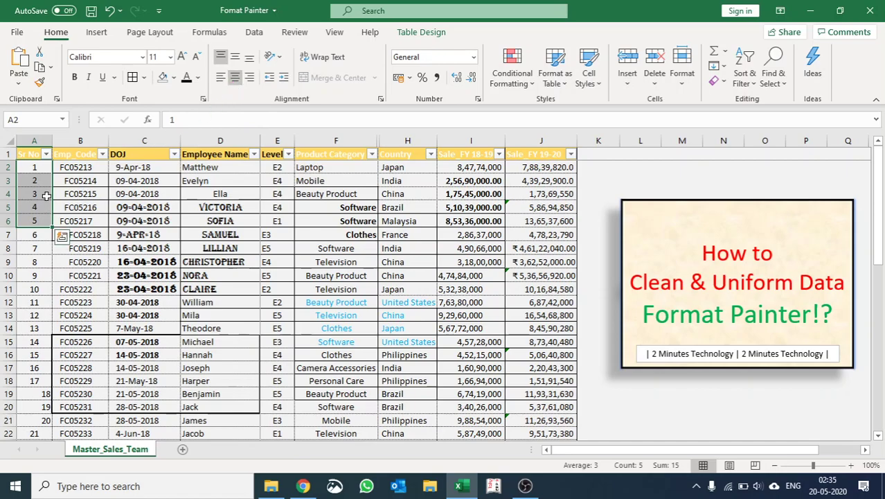
click(38, 166)
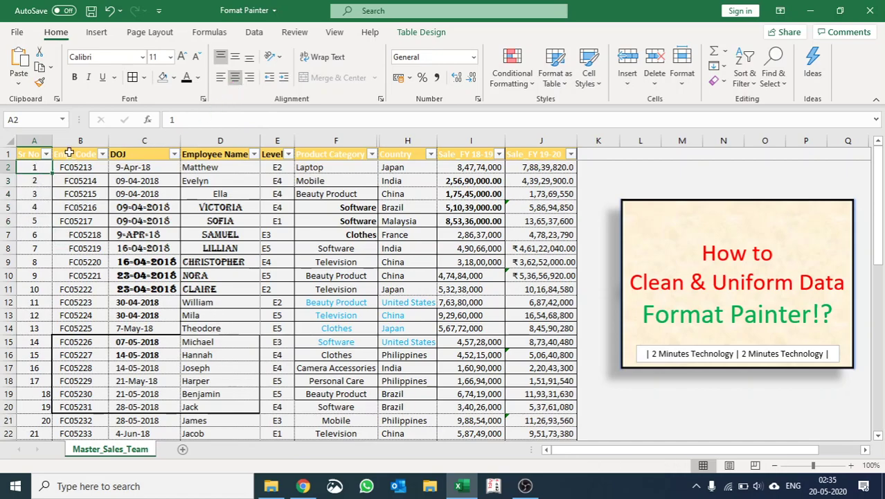
Paint A3's centred format down column A to row 51 and check A45
click(37, 179)
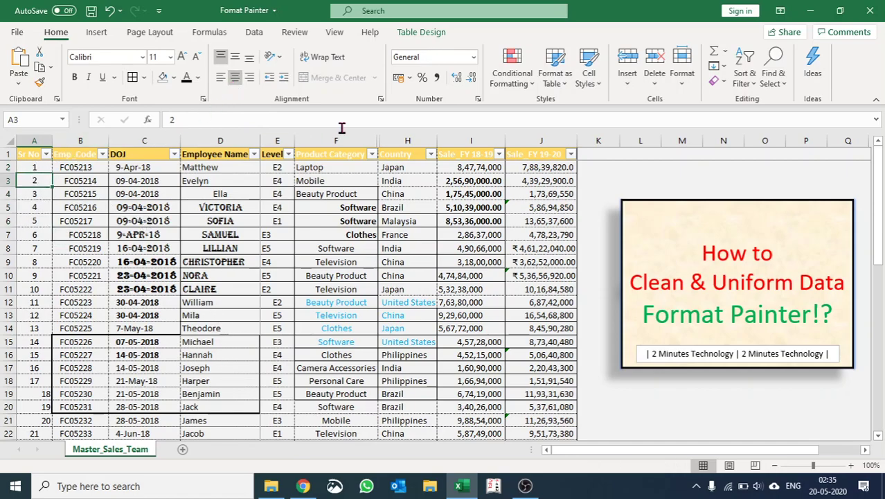
click(40, 82)
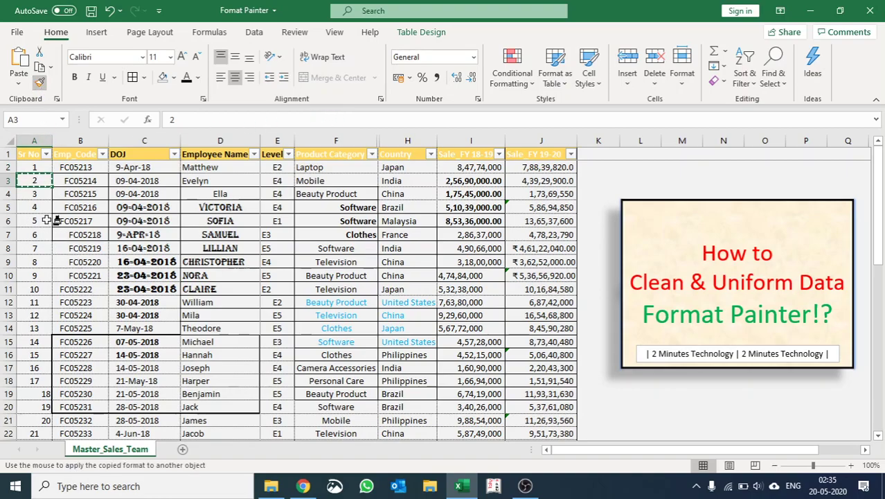
mouse_move(48, 191)
mouse_down()
mouse_move(41, 284)
mouse_move(50, 451)
mouse_move(59, 433)
mouse_move(43, 414)
mouse_up()
click(36, 337)
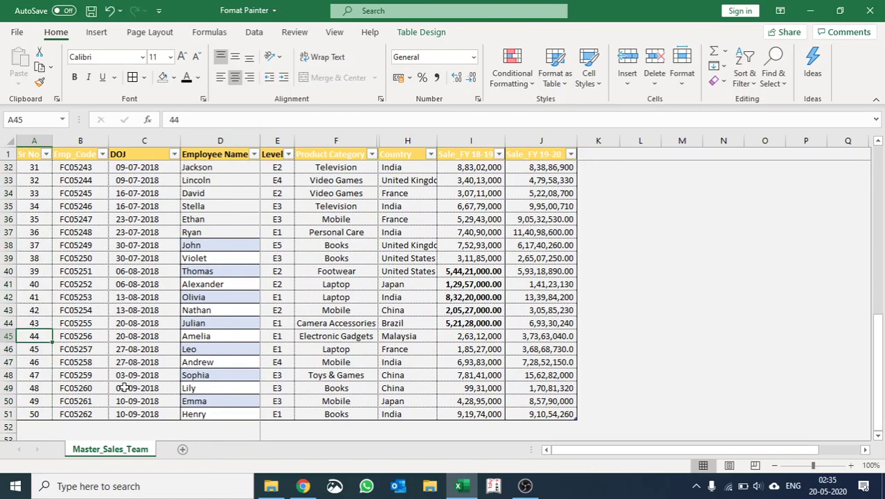
scroll(122, 385, up, 1)
scroll(123, 385, up, 10)
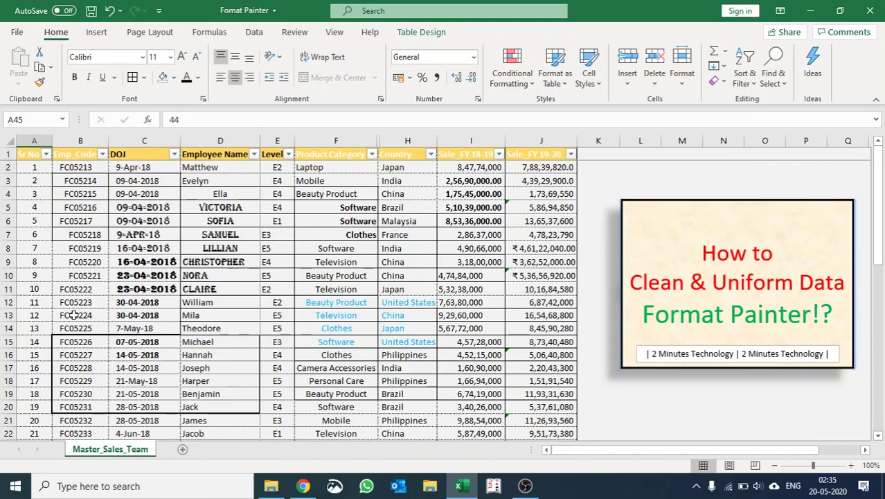
Centre the Emp_Code values in B2:B3
drag(79, 167, 79, 181)
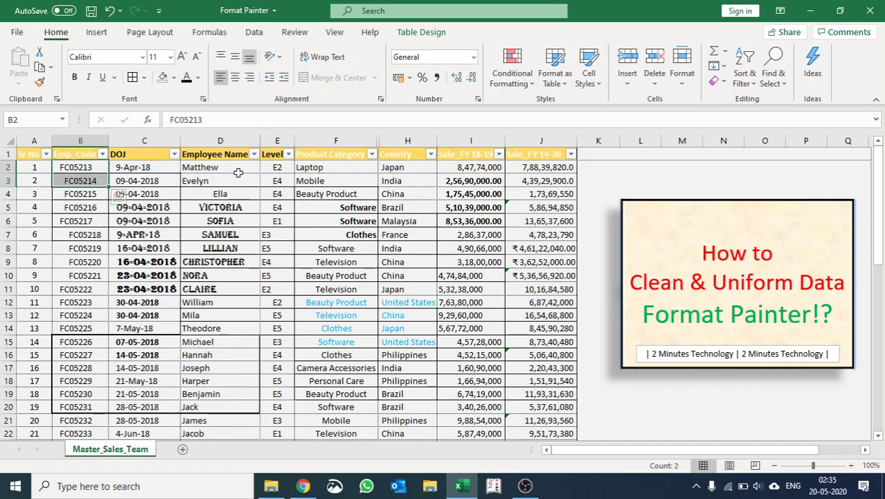
click(234, 77)
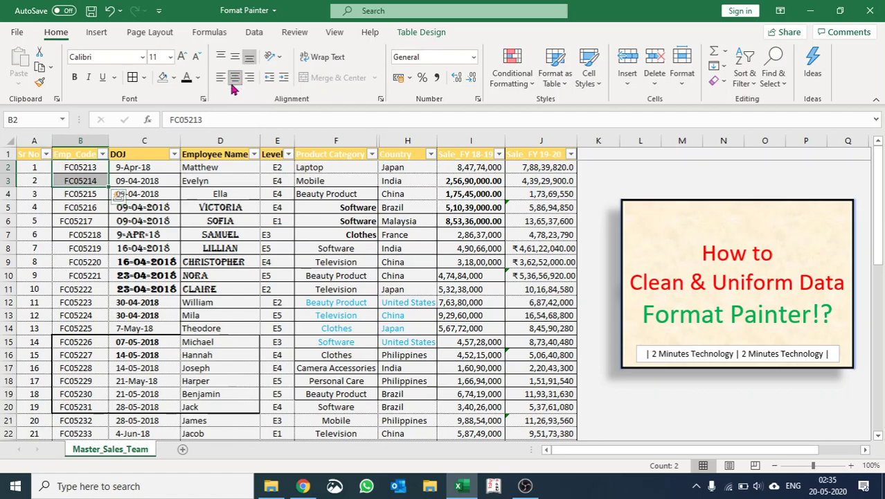
click(191, 196)
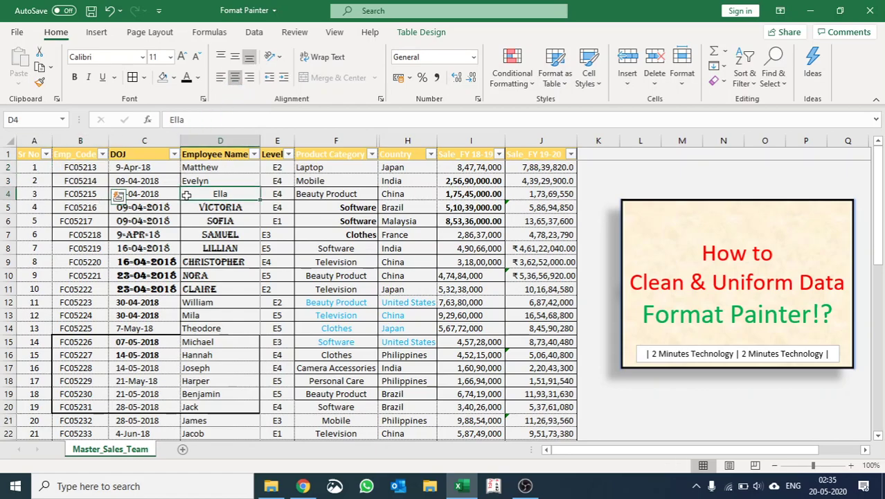
Copy a centred cell's formatting onto Emp_Code cell B3 with Format Painter
click(83, 181)
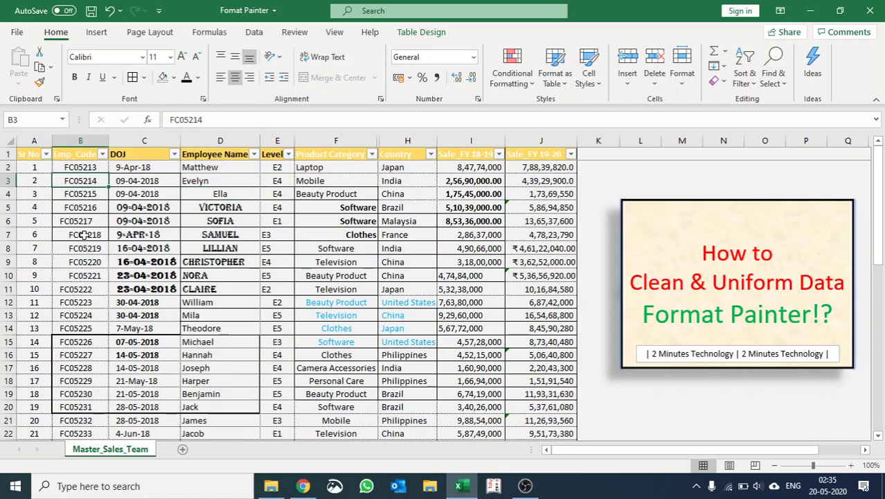
click(36, 183)
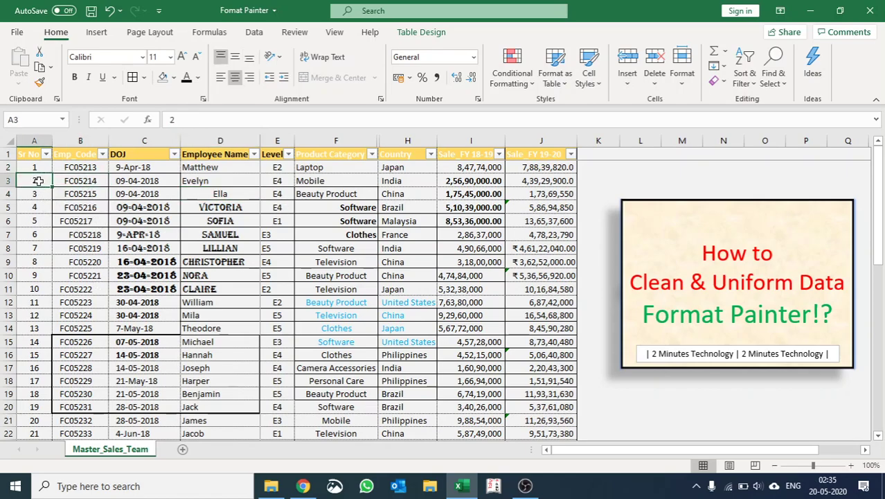
click(88, 182)
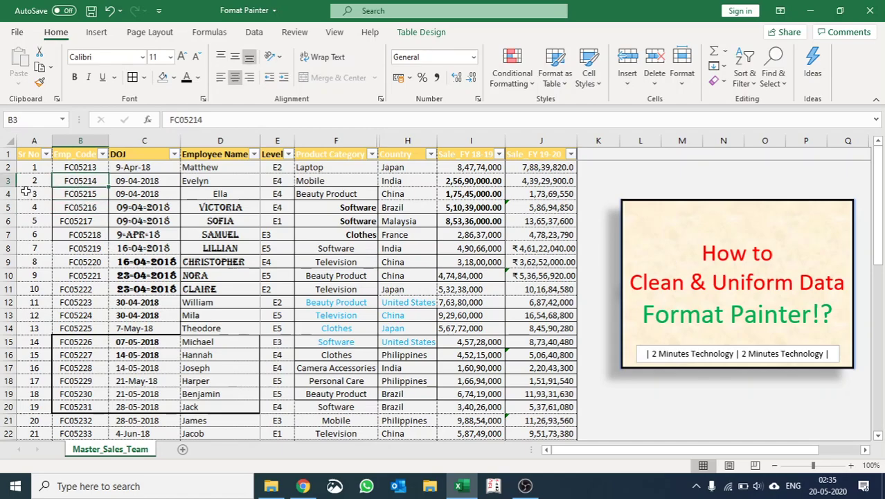
click(26, 181)
click(39, 81)
click(81, 181)
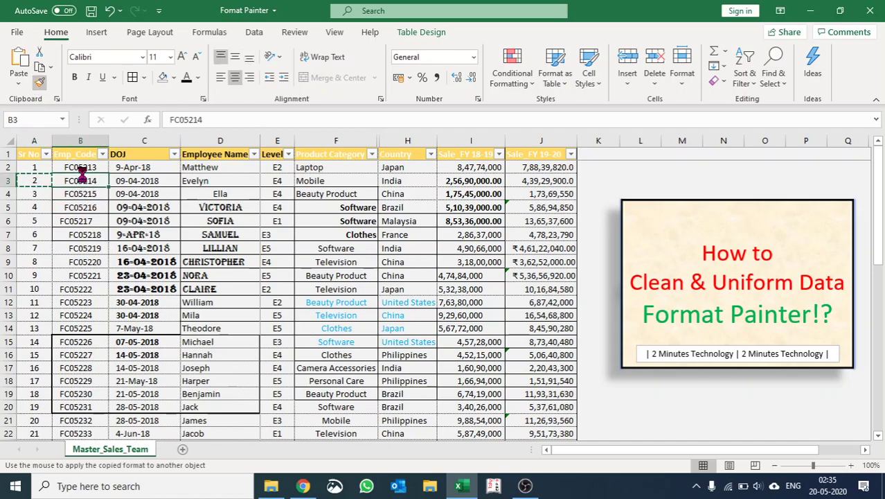
click(142, 289)
Paint B3's centred format from B4 down to B51
click(86, 178)
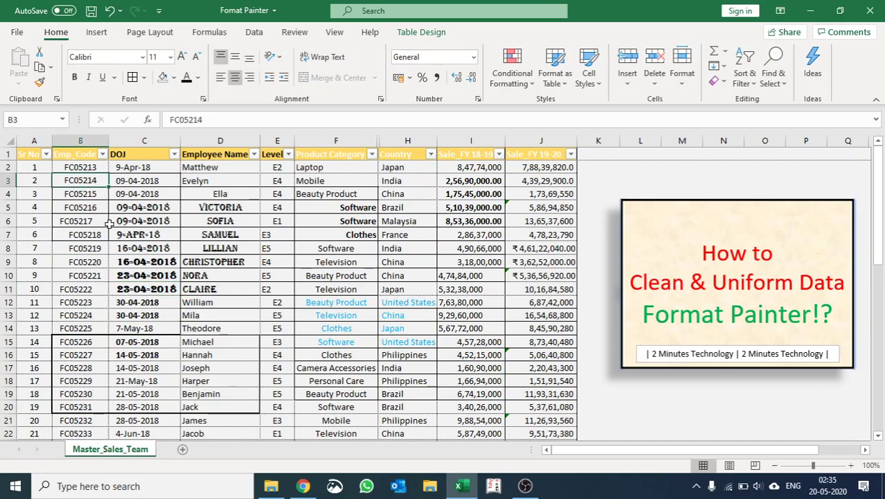
click(39, 81)
mouse_move(90, 193)
mouse_down()
mouse_move(97, 464)
mouse_move(91, 414)
mouse_up()
Centre the first DOJ date in C2 and copy its format onto C3
click(116, 389)
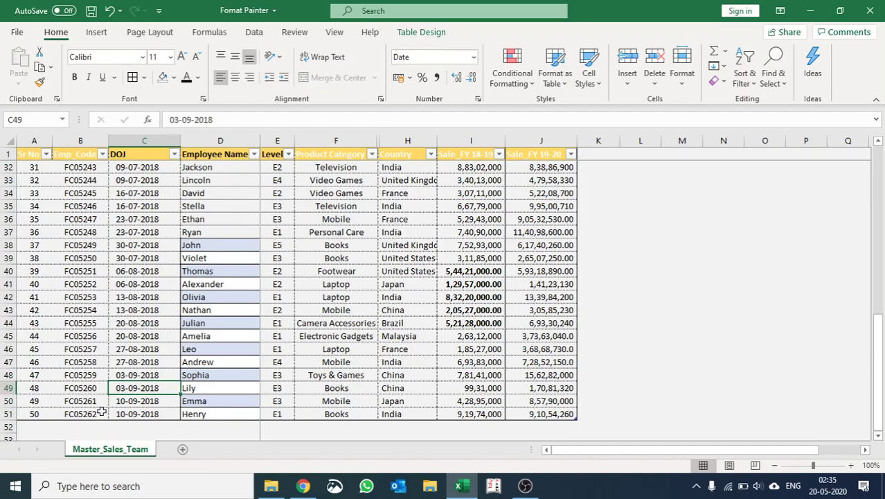
scroll(95, 390, up, 10)
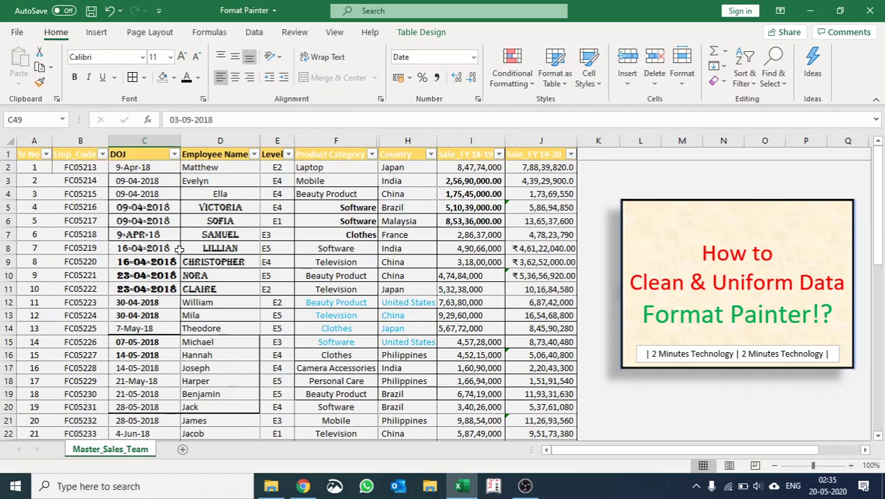
click(143, 167)
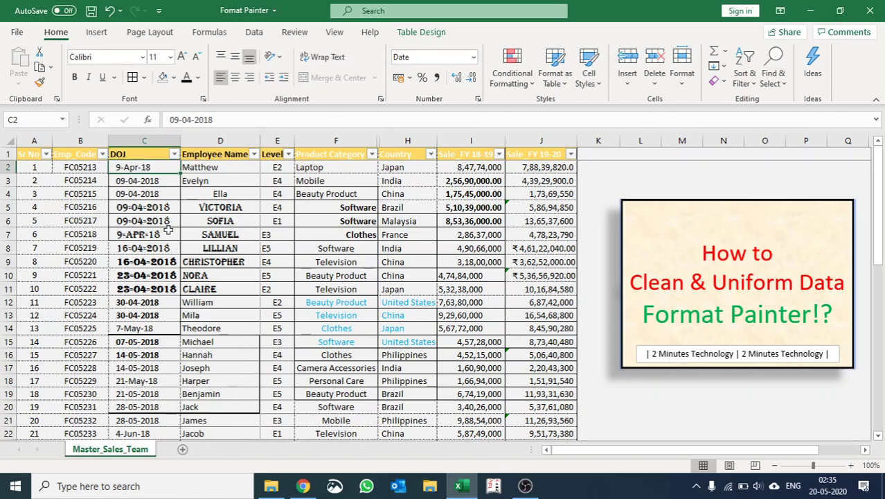
click(235, 78)
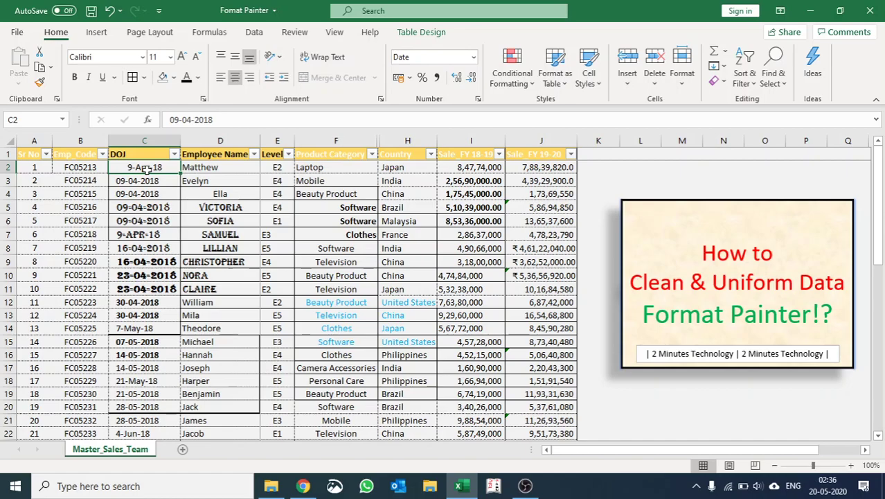
click(39, 82)
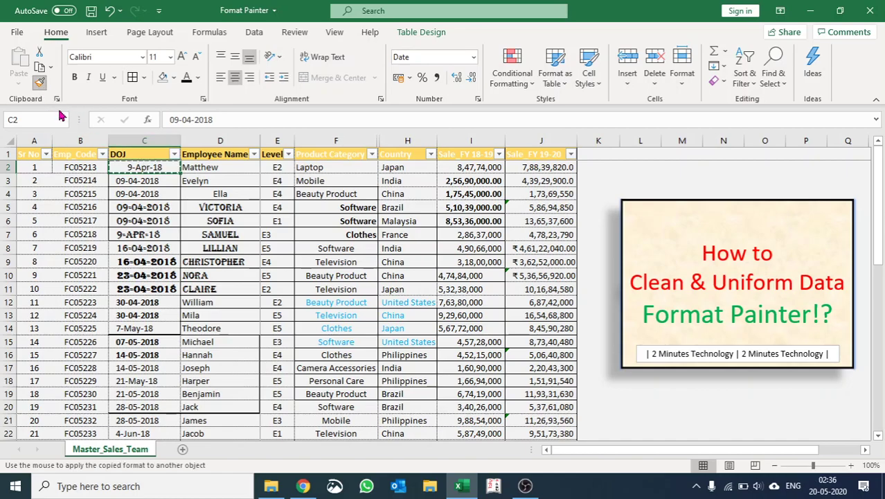
click(148, 181)
Paint C3's centred d-Mmm-yy date format down the DOJ column to row 51
click(174, 290)
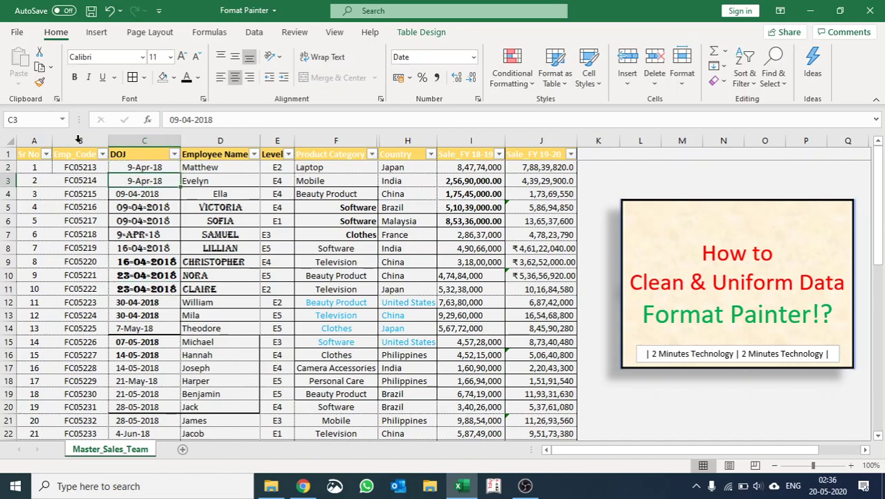
click(40, 82)
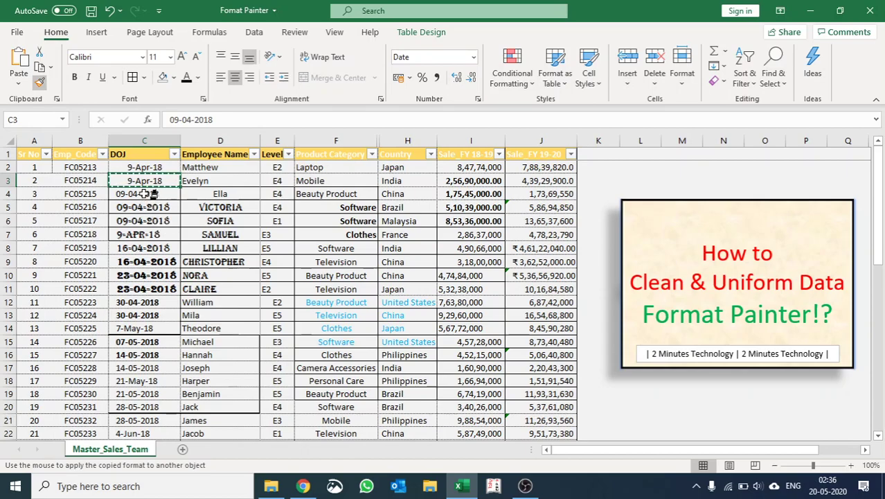
mouse_move(143, 195)
mouse_down()
mouse_move(146, 409)
mouse_move(161, 254)
mouse_move(145, 325)
mouse_move(154, 281)
mouse_move(140, 461)
mouse_move(139, 408)
mouse_up()
scroll(154, 347, up, 6)
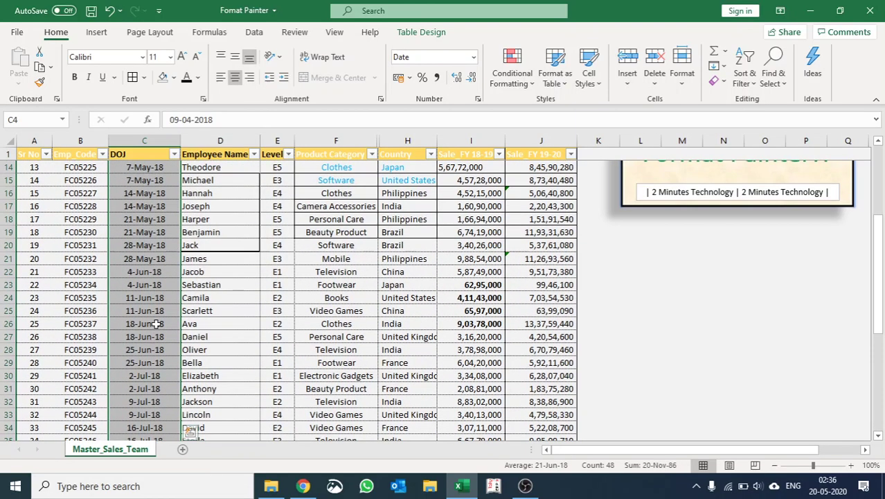
scroll(138, 350, up, 4)
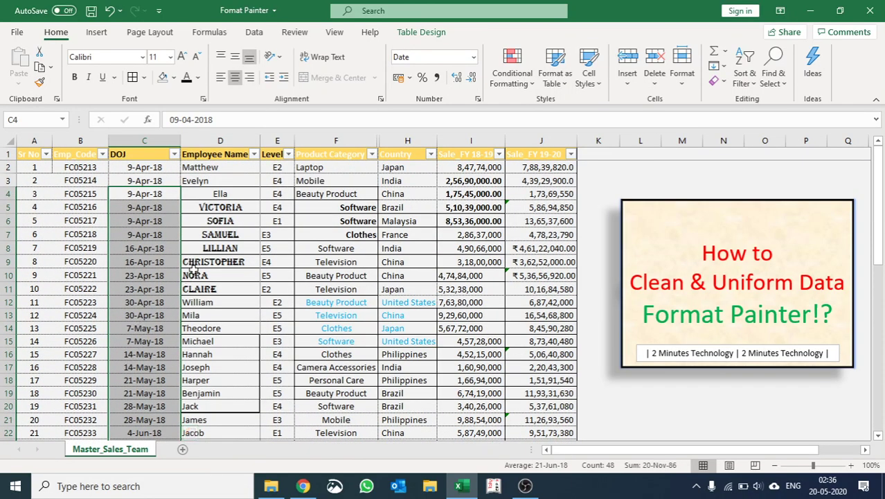
scroll(156, 336, down, 8)
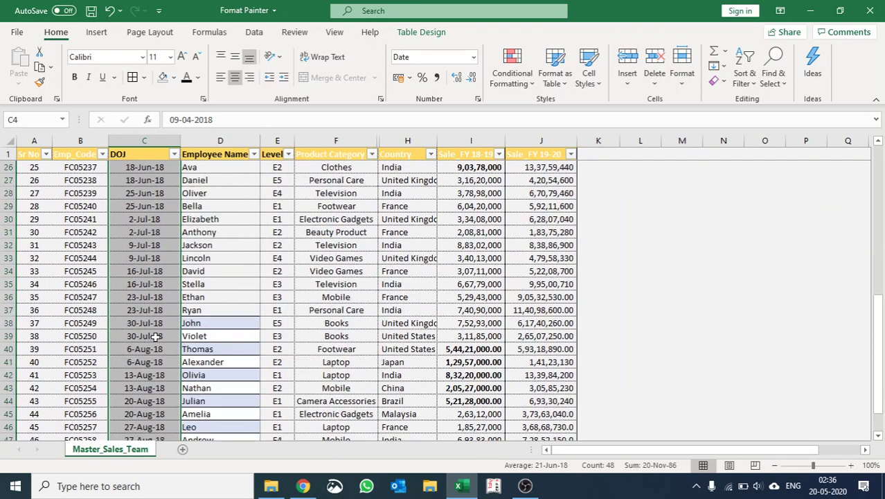
scroll(156, 336, up, 8)
Inspect the formatting of several Employee Name cells to compare styles
click(225, 194)
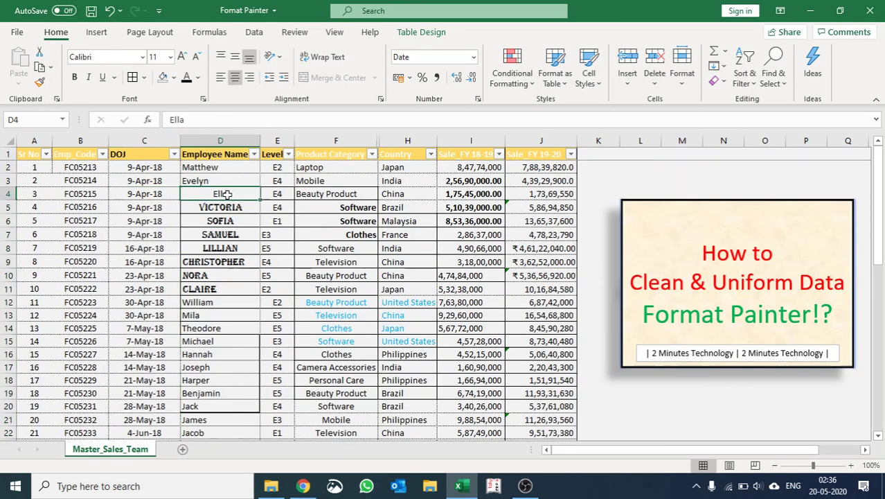
click(228, 168)
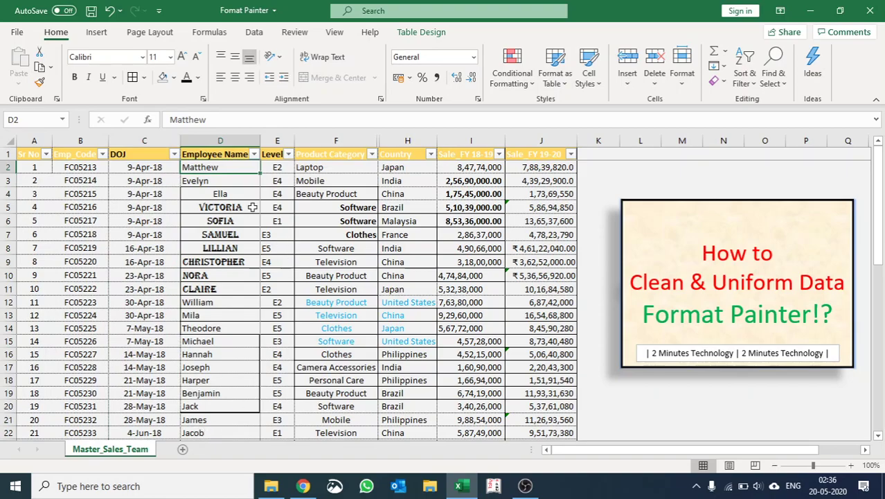
scroll(248, 338, down, 1)
scroll(233, 287, up, 1)
drag(221, 203, 222, 249)
drag(215, 182, 222, 248)
click(226, 312)
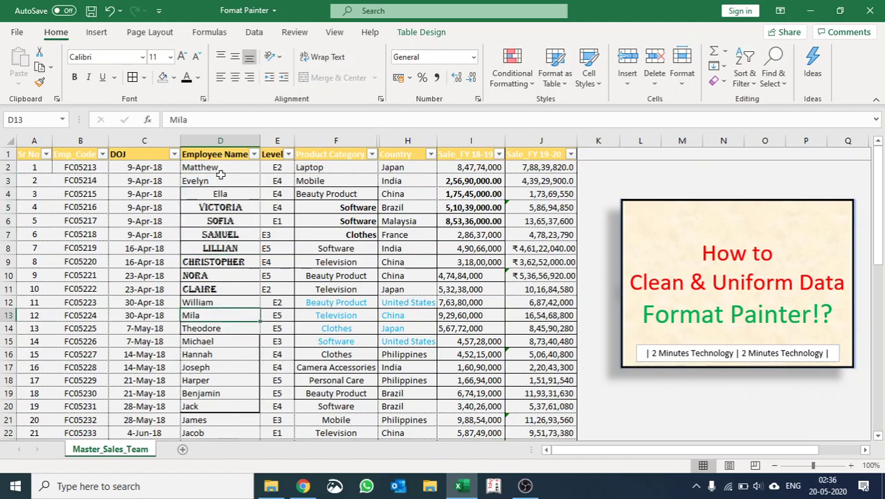
drag(220, 171, 223, 196)
click(227, 234)
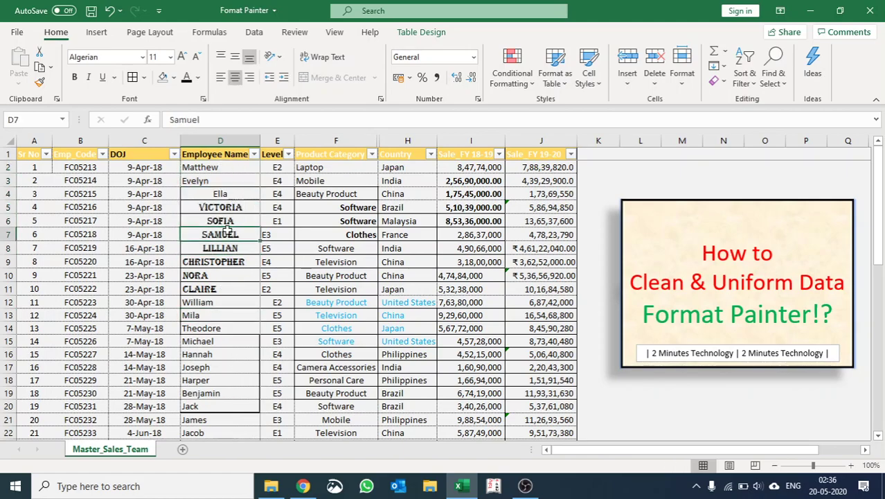
Paint Evelyn's plain left-aligned format from D4 down to the last name
click(207, 180)
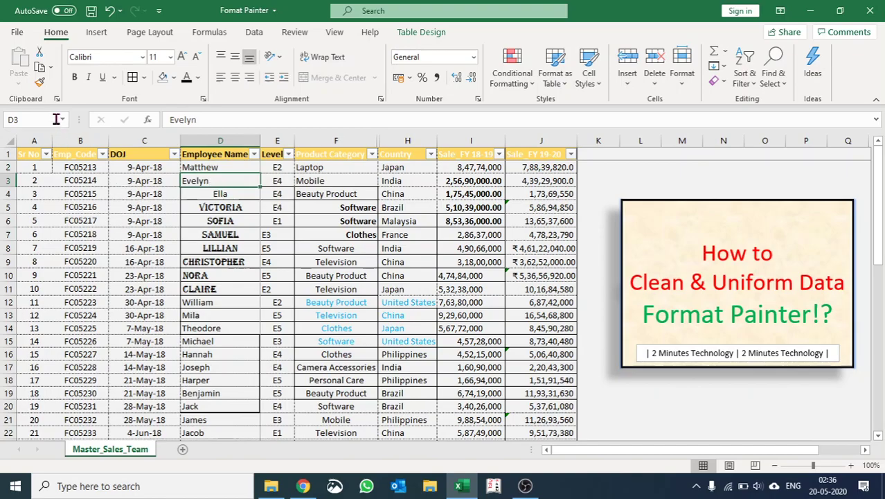
click(39, 82)
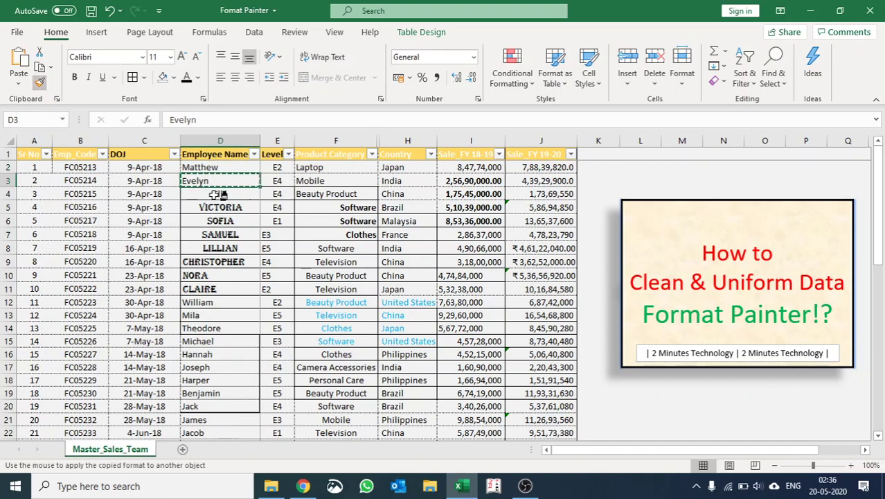
mouse_move(220, 194)
mouse_down()
mouse_move(228, 438)
mouse_move(237, 440)
mouse_move(227, 411)
mouse_up()
click(223, 338)
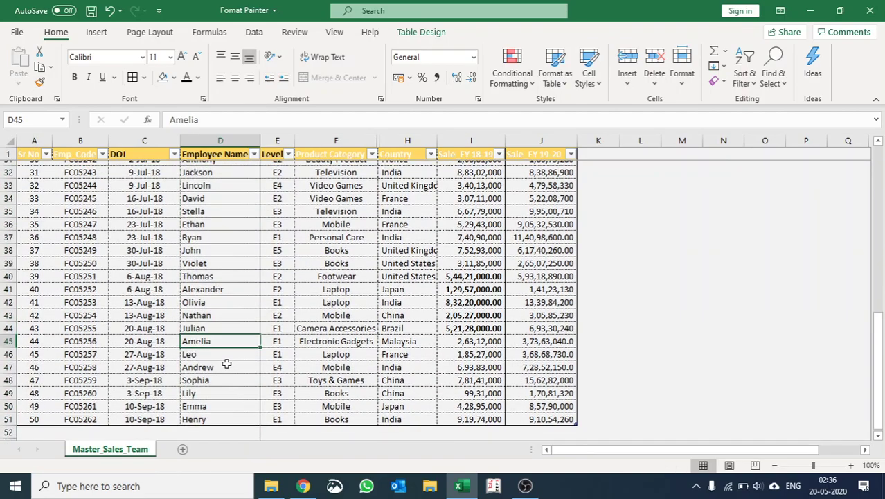
scroll(207, 363, up, 10)
Cancel the accidental move of Sofia's cell onto Jack's, keeping Jack's name
click(225, 219)
drag(232, 226, 239, 402)
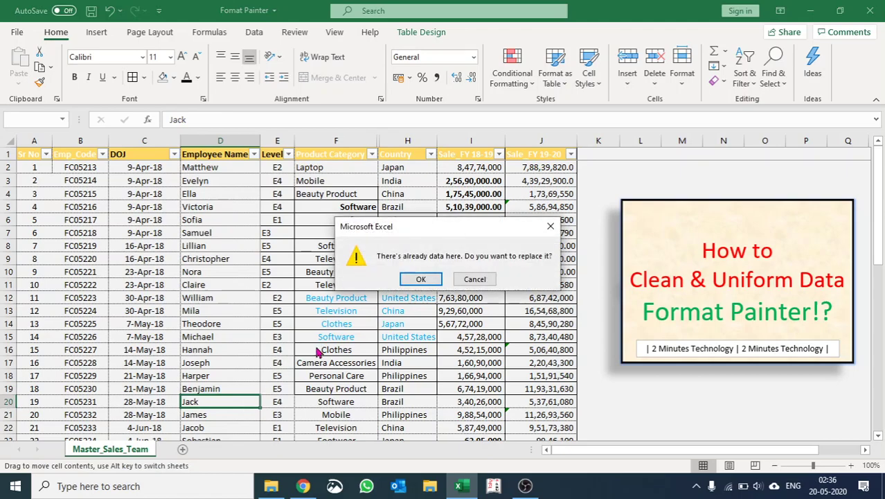
click(474, 279)
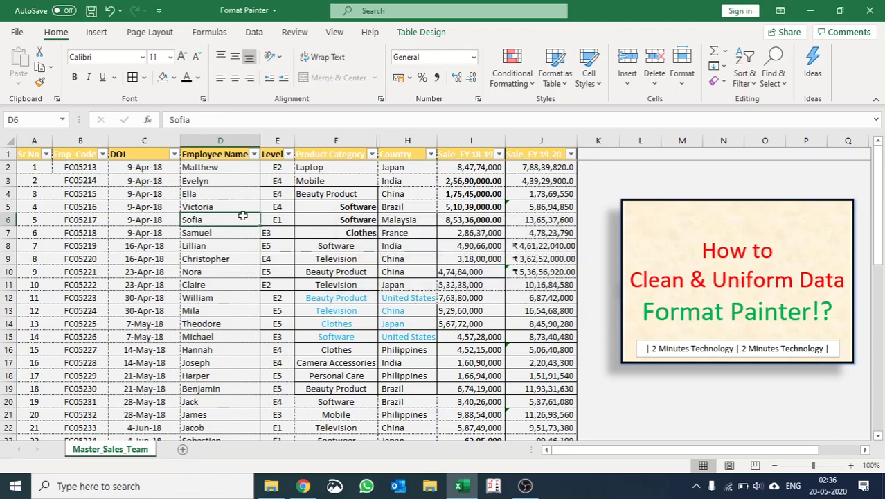
click(351, 184)
Apply the Employee Name column's formatting to the Product Category column F and check it
drag(351, 194, 349, 403)
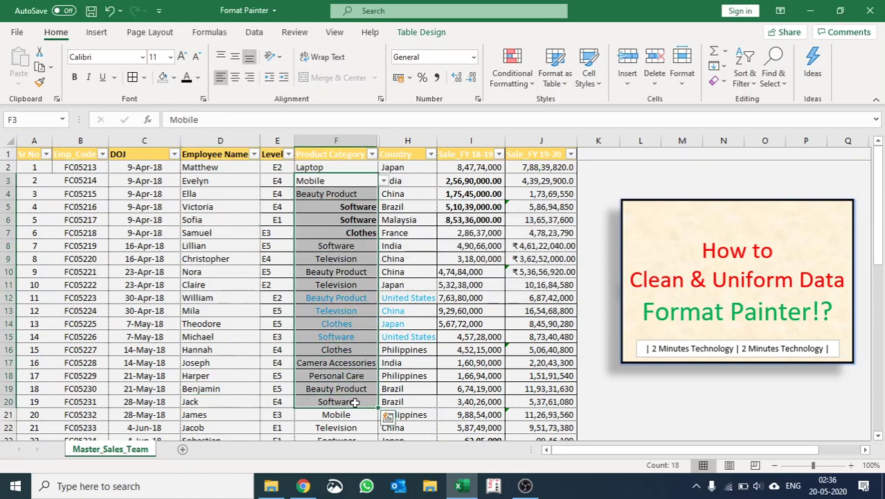
click(233, 136)
click(39, 82)
click(350, 140)
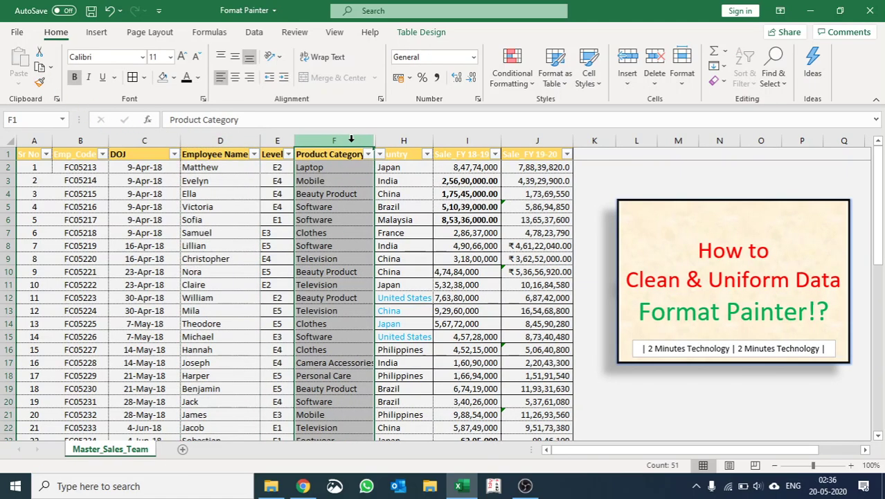
click(354, 296)
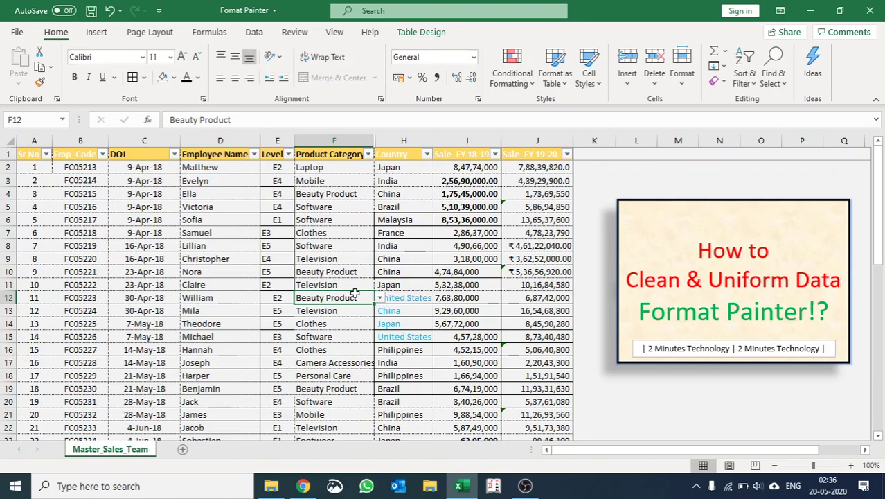
click(337, 374)
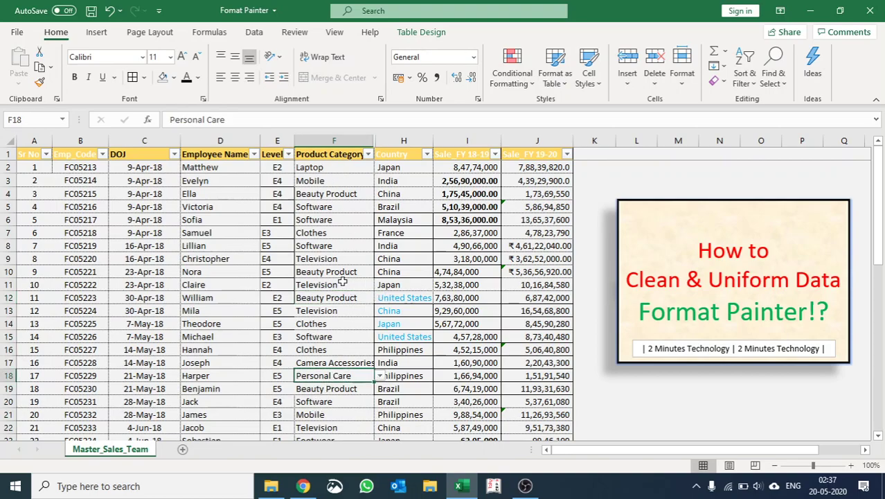
scroll(291, 311, down, 7)
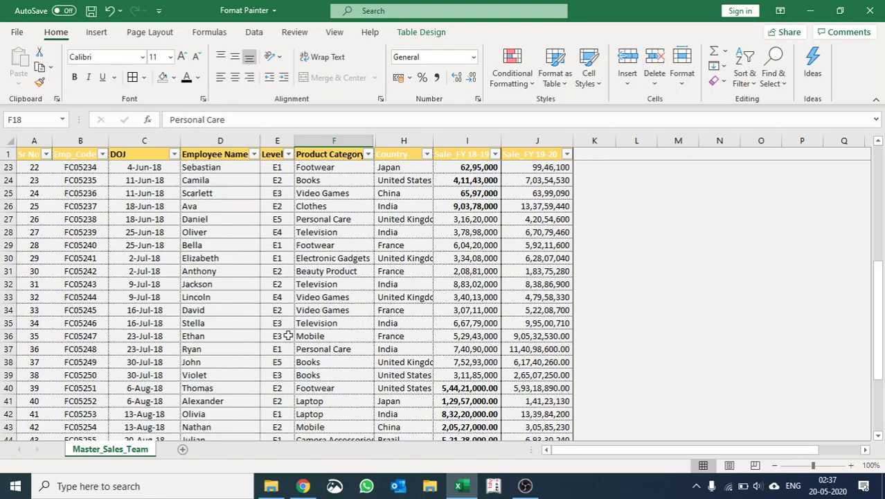
scroll(284, 323, up, 7)
Paint the Employee Name column's formatting across columns E through H
click(240, 138)
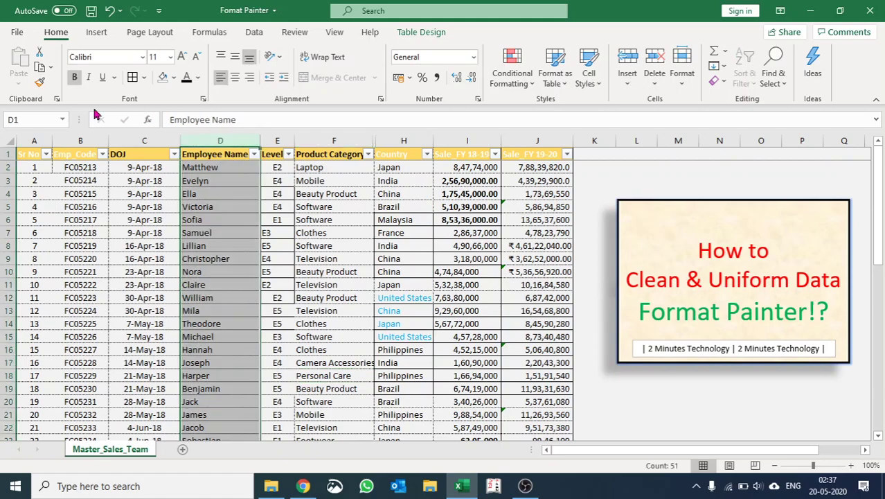
click(39, 81)
drag(277, 140, 405, 147)
click(315, 299)
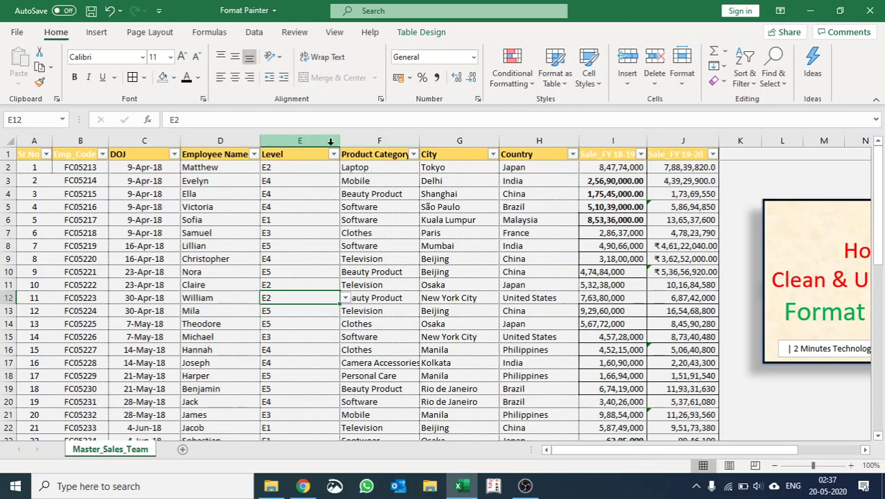
Narrow Level column E to width 8.00 and centre its grades and header
drag(339, 144, 298, 149)
click(281, 142)
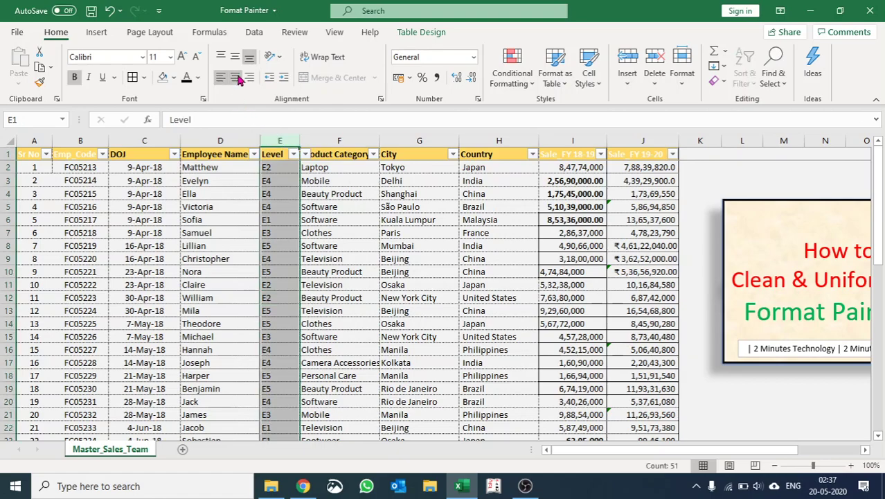
click(236, 78)
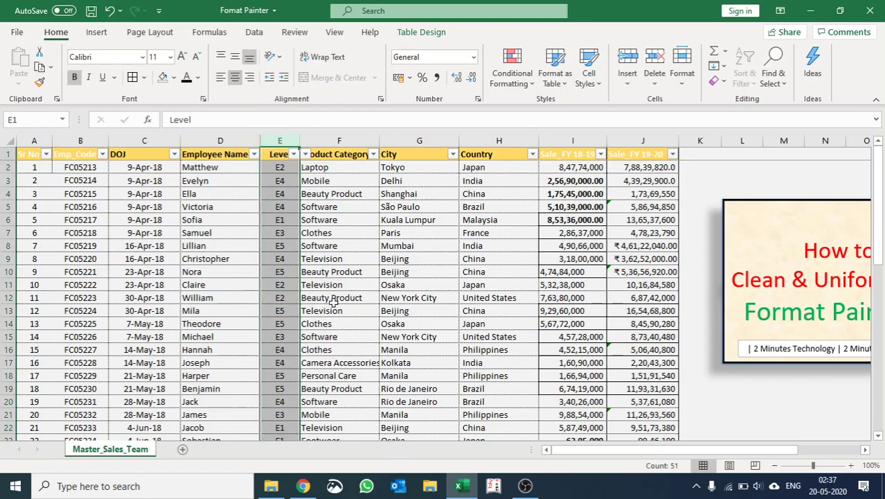
click(467, 352)
scroll(574, 303, down, 7)
scroll(574, 303, up, 7)
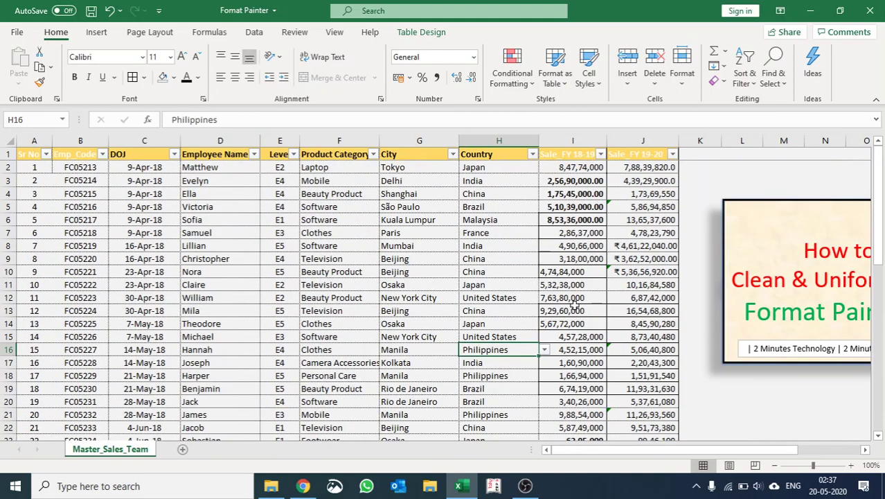
Paint the Sr No column's formatting onto both sales columns I and J
click(35, 141)
click(40, 83)
drag(573, 141, 632, 147)
click(597, 297)
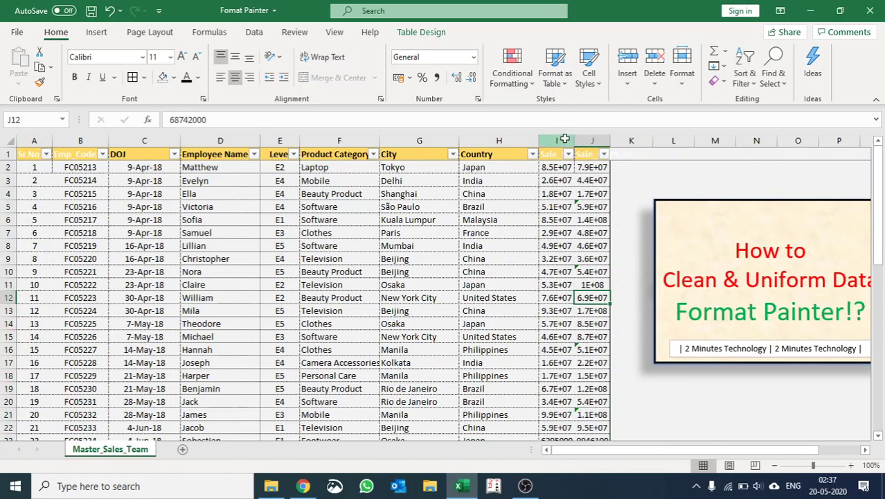
drag(556, 141, 634, 141)
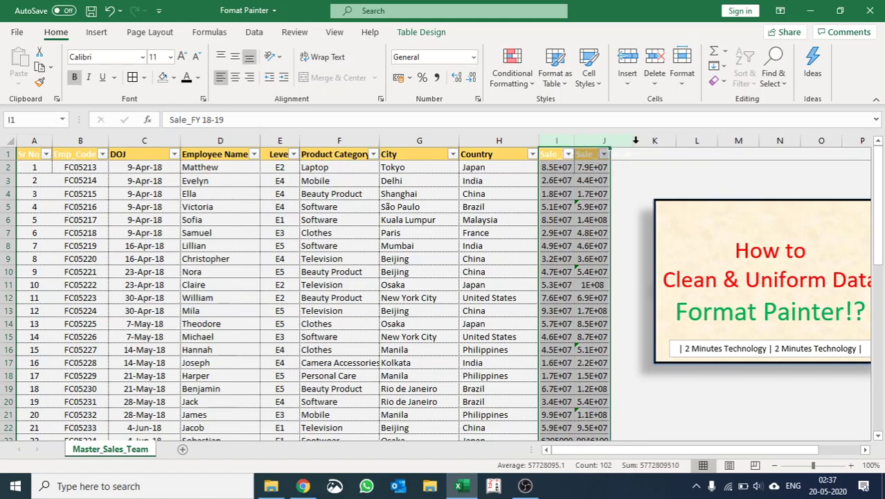
Apply Comma Style to I2:J51 and remove both decimal places
click(566, 170)
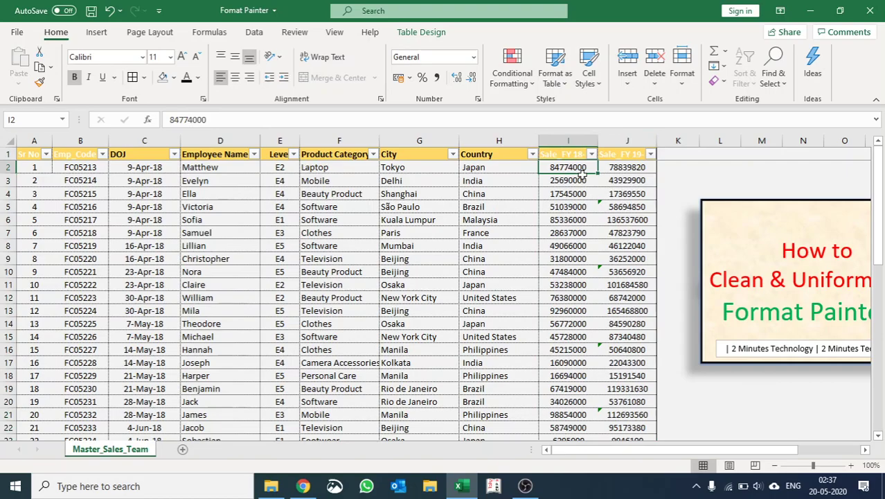
drag(587, 177, 611, 190)
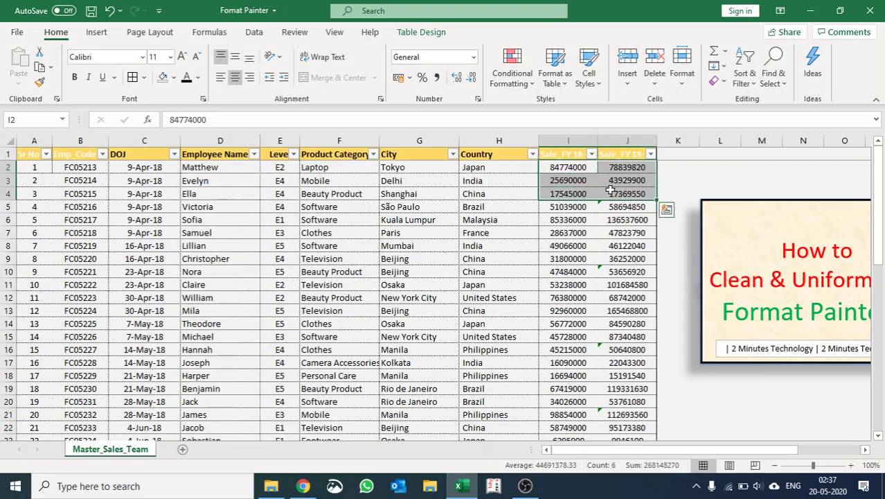
key(ctrl+shift+Down)
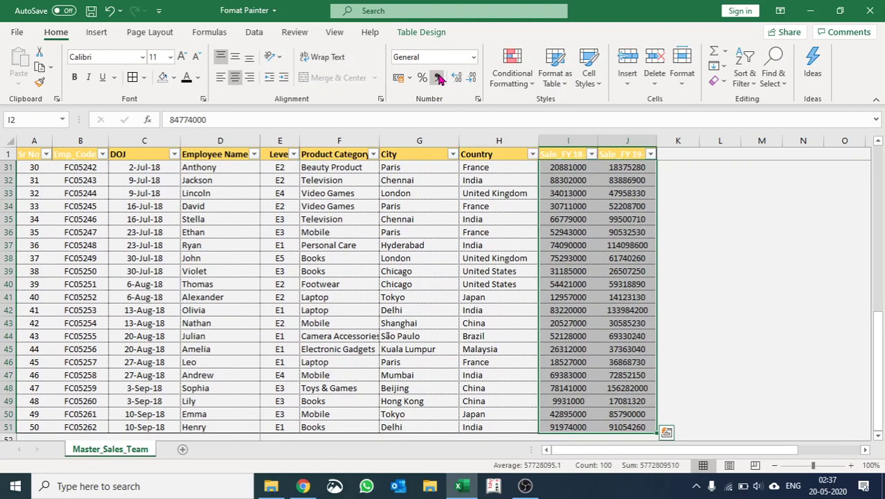
click(437, 79)
click(471, 77)
click(471, 77)
click(604, 284)
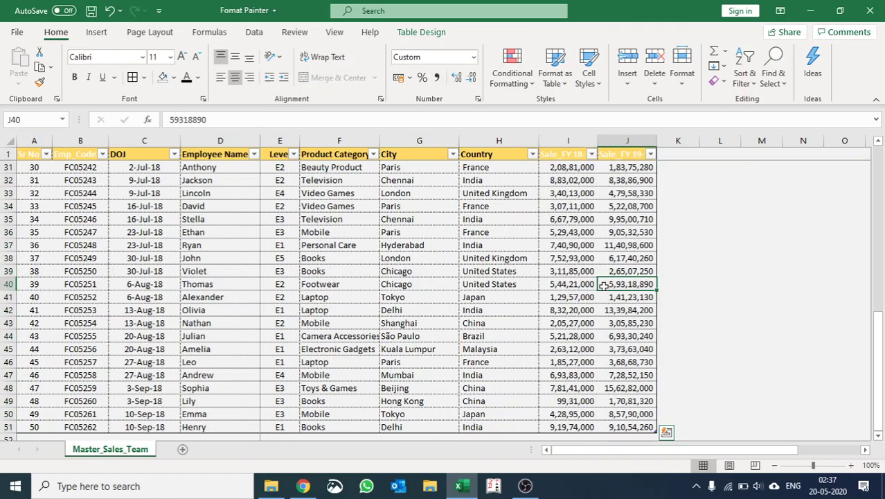
scroll(568, 318, up, 10)
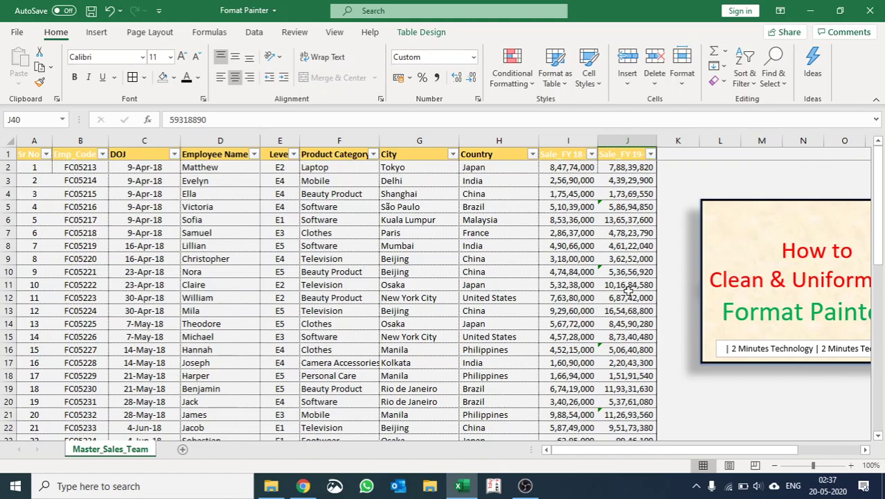
Paint C5's date format onto I6, widen column I, then undo the widening
click(158, 208)
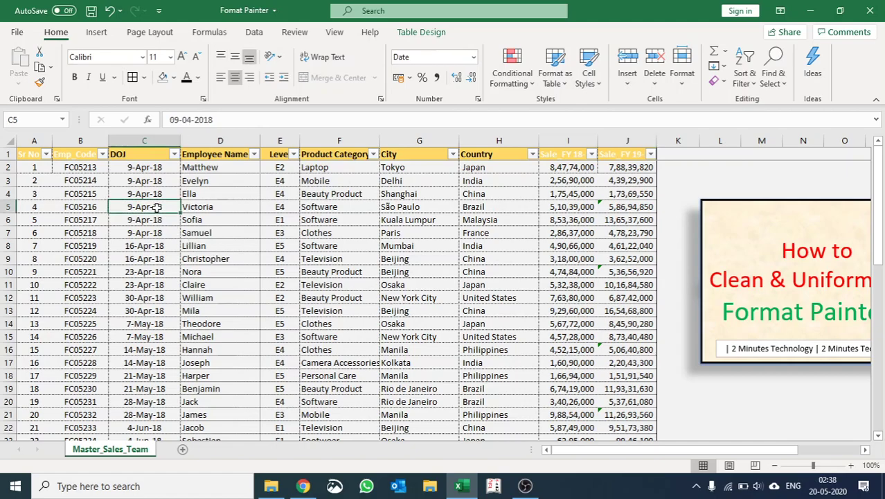
click(40, 81)
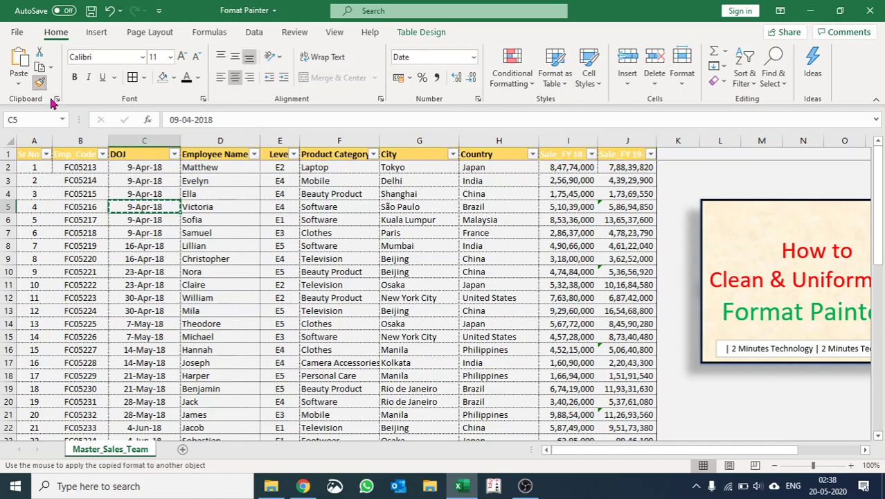
click(569, 220)
drag(601, 142, 703, 143)
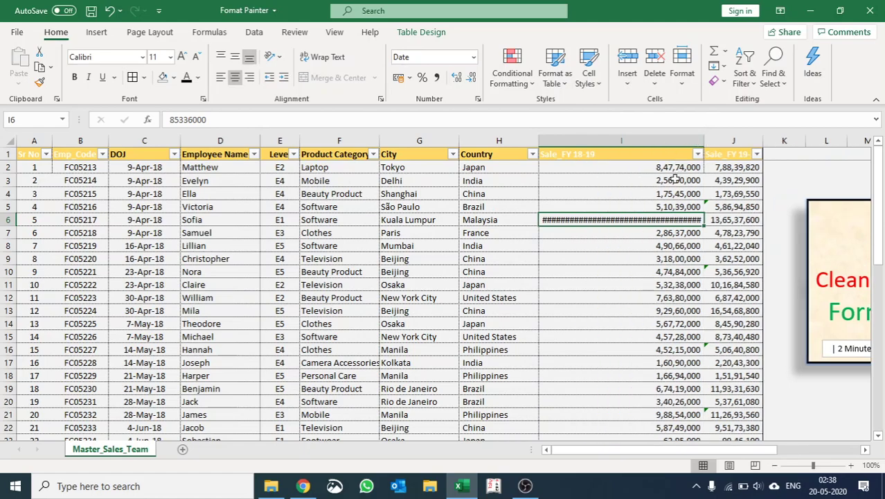
key(ctrl+z)
Paint A10's format onto date cell C10, then undo it and cancel Format Painter
click(40, 271)
click(40, 82)
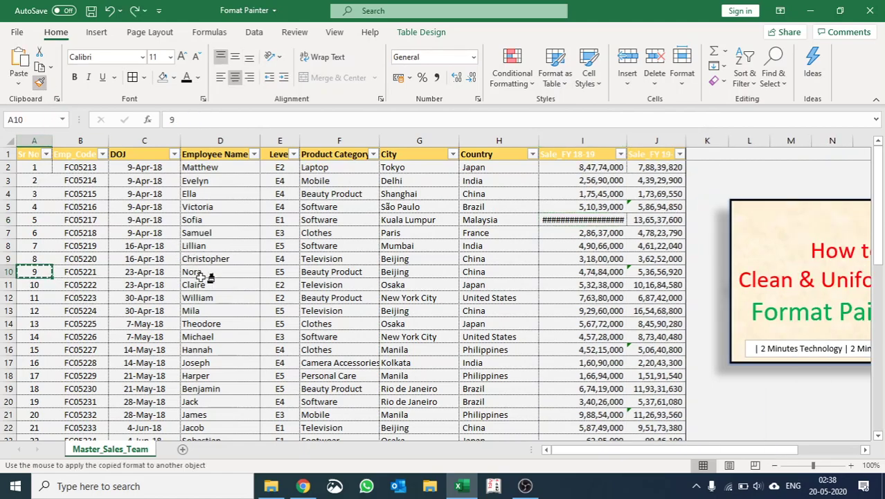
click(149, 272)
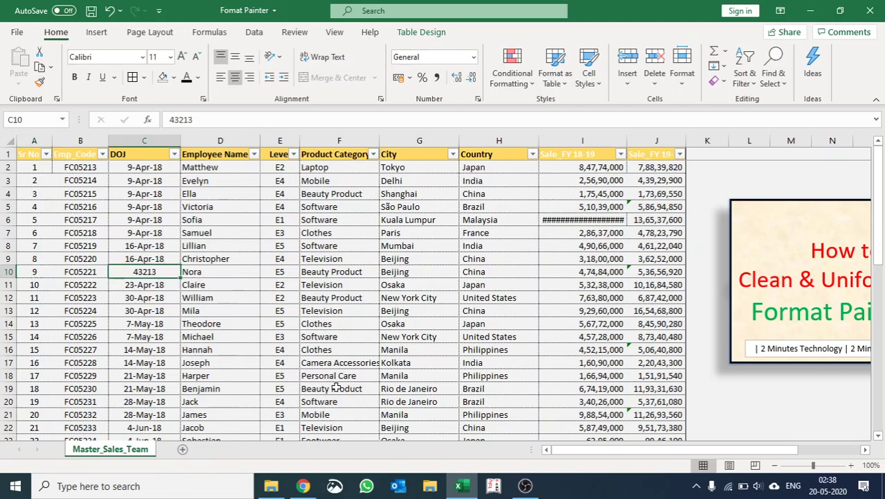
key(ctrl+z)
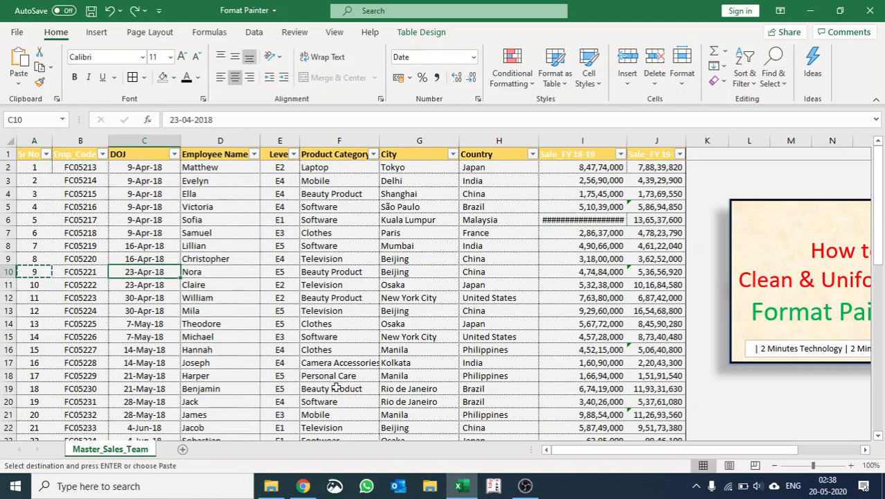
key(Escape)
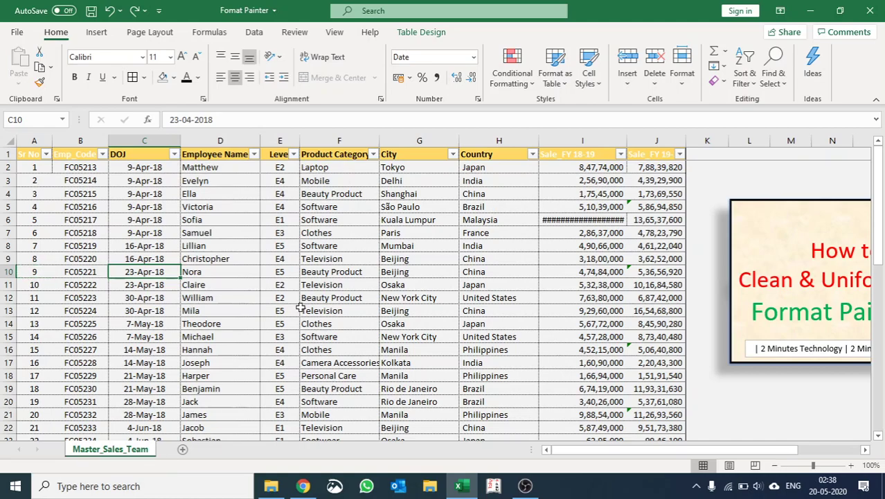
click(302, 310)
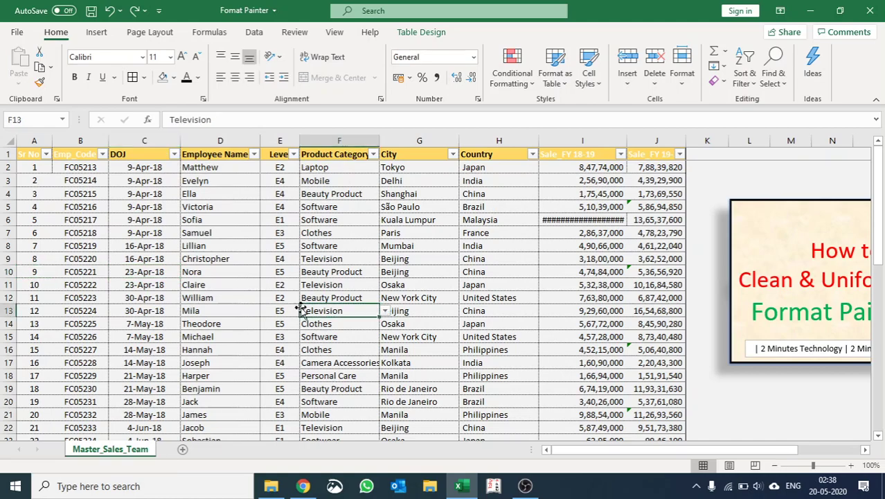
Paint the Country column H formatting onto the Employee Name column D
drag(210, 165, 239, 231)
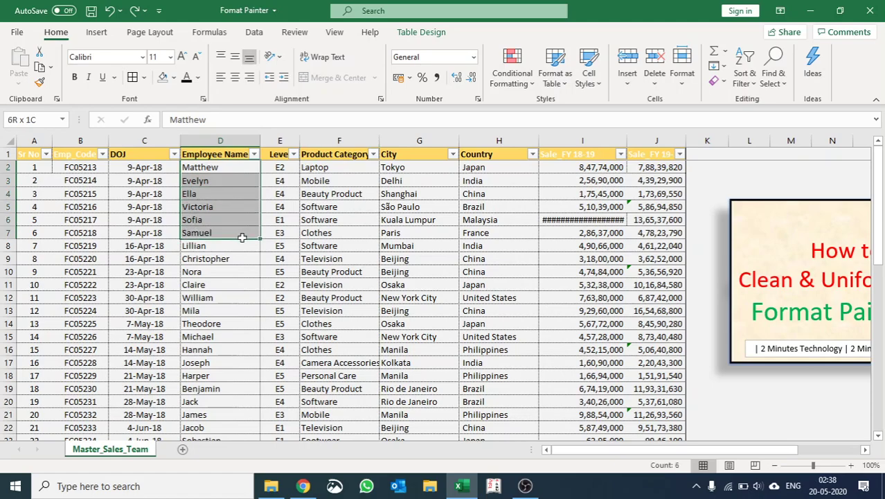
click(264, 272)
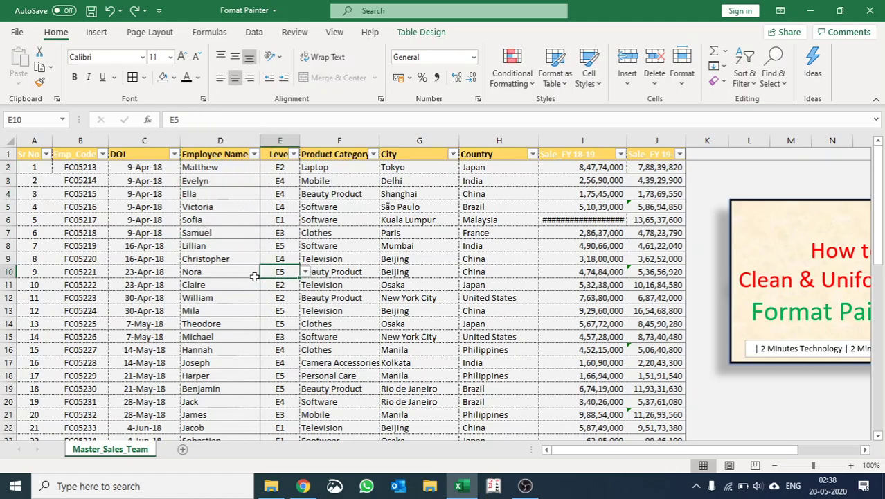
click(500, 141)
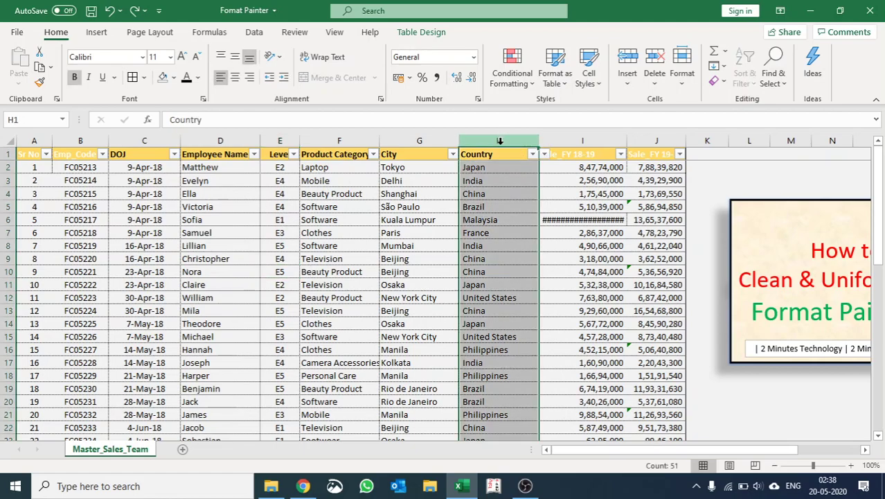
click(531, 218)
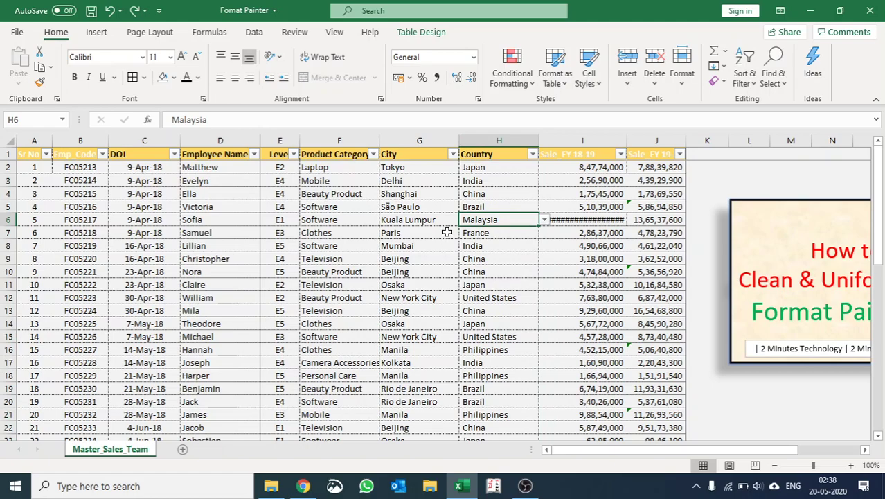
click(492, 141)
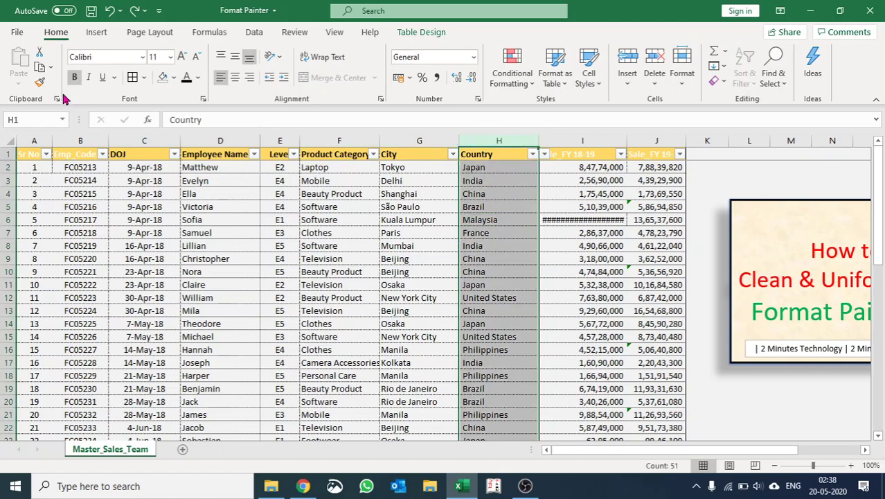
click(42, 81)
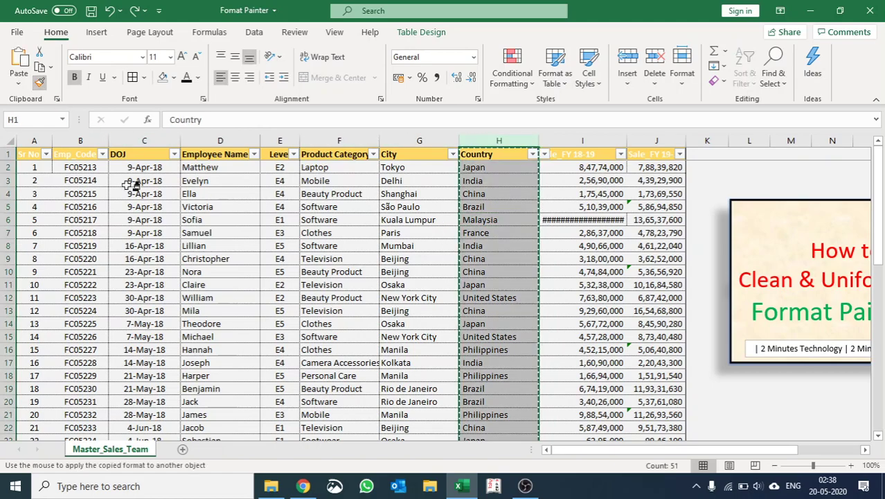
click(227, 138)
Paint the Country column formatting onto the Level column E
click(263, 298)
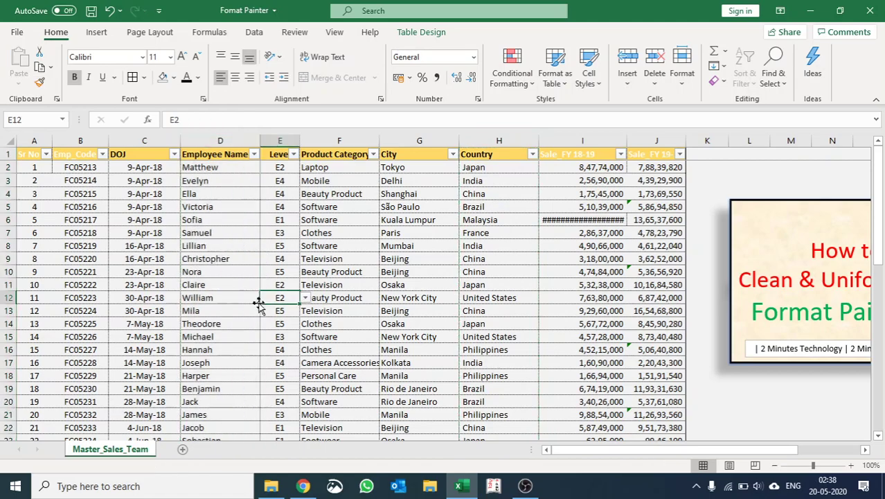
click(234, 283)
click(273, 271)
drag(499, 140, 419, 140)
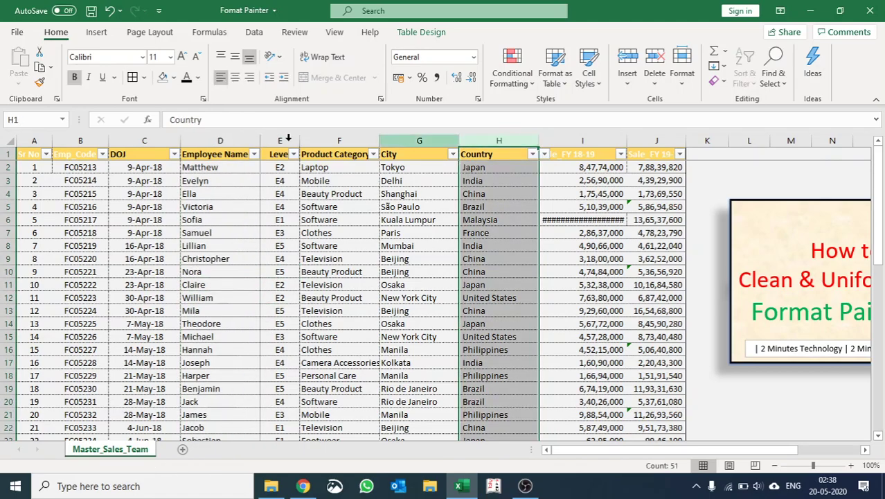
click(39, 82)
click(278, 141)
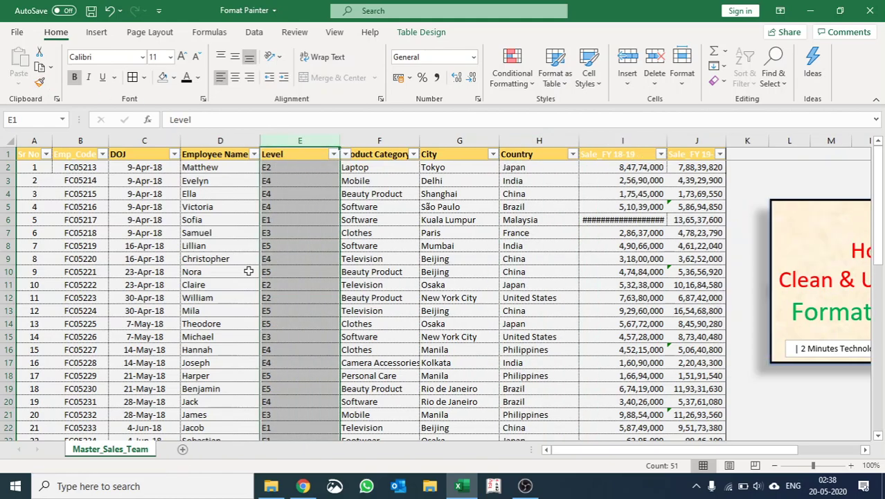
click(247, 271)
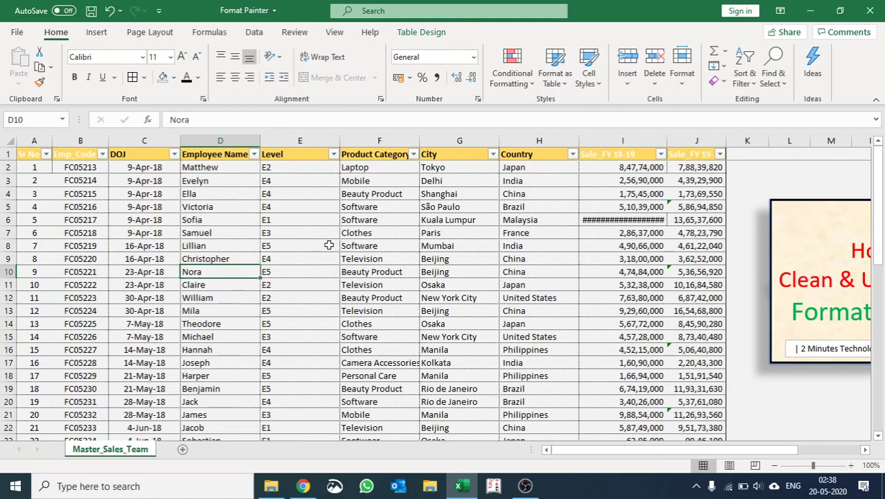
Drag Level column E narrower and centre Nora's name in D10
drag(340, 141, 304, 146)
click(234, 77)
click(379, 270)
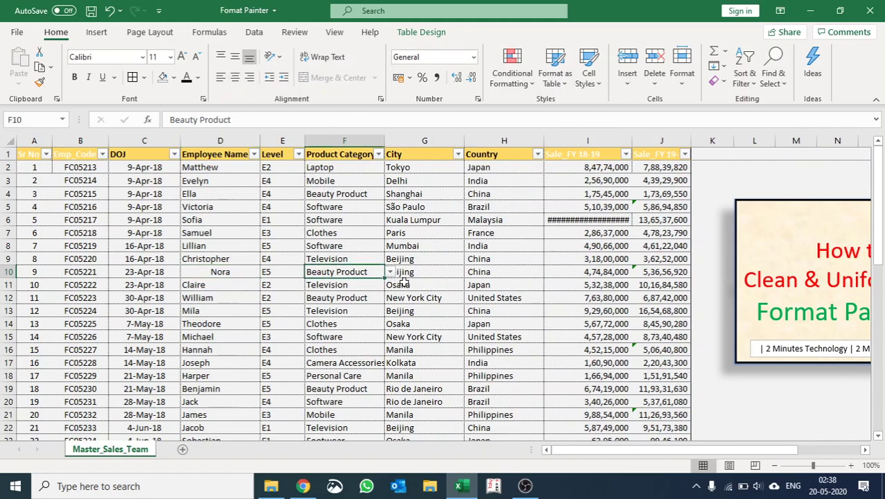